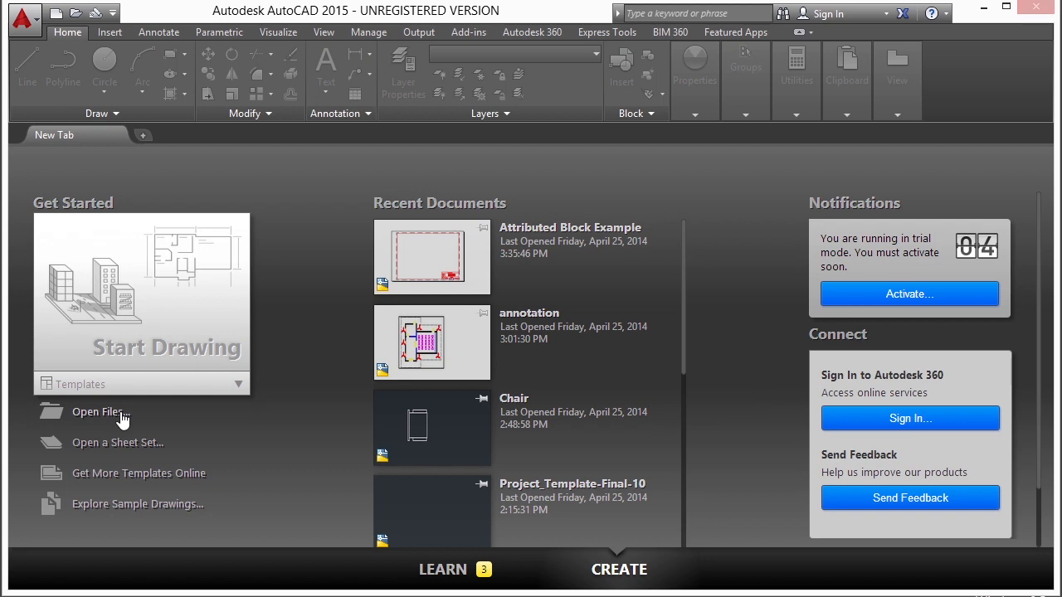
Step: Open the annotation.dwg drawing and switch from the BLANK layout to model space to show the floor plan
click(443, 169)
click(746, 462)
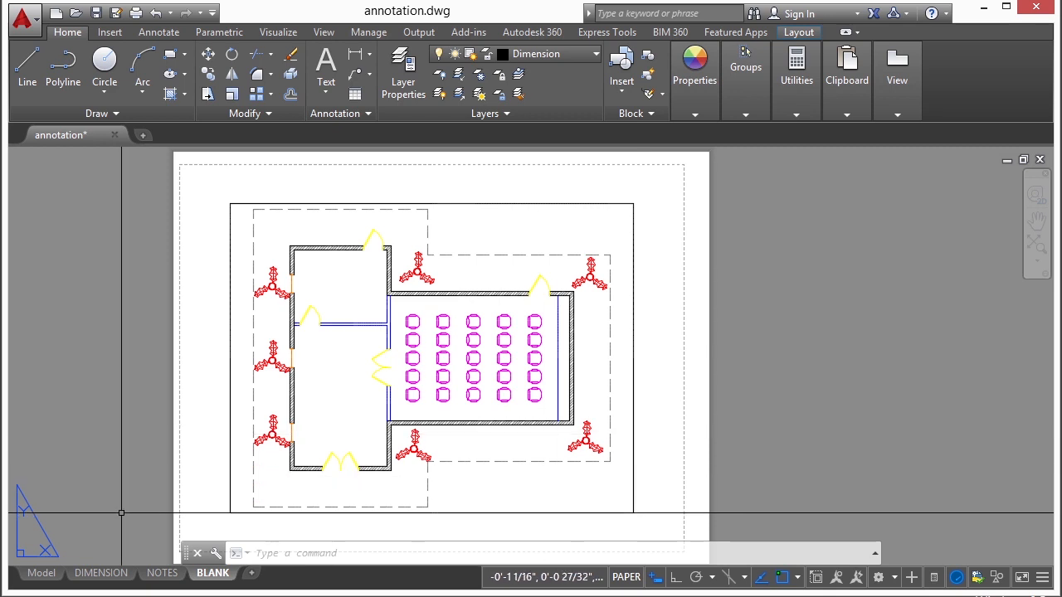
click(41, 573)
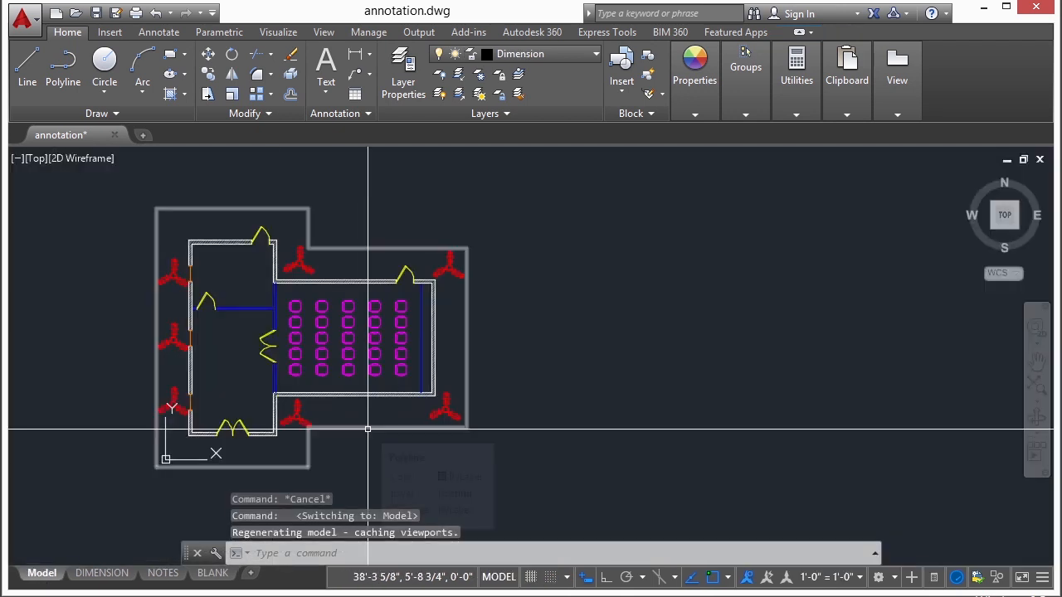
middle_drag(351, 379, 415, 360)
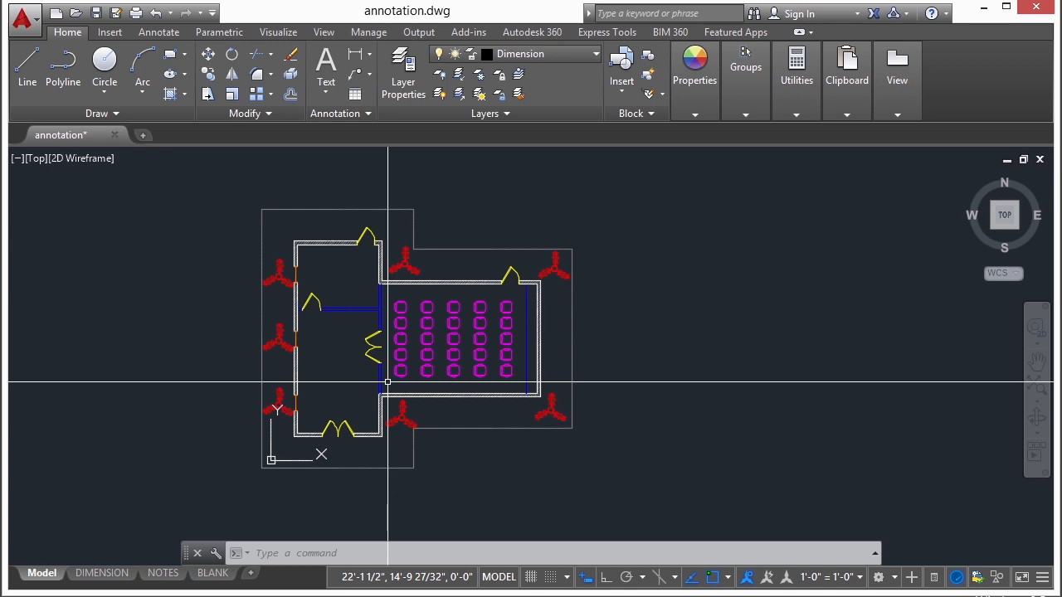
Step: Insert the CHAIR block at scale 1 in the empty area to the right of the floor plan
text(INSERT)
key(Return)
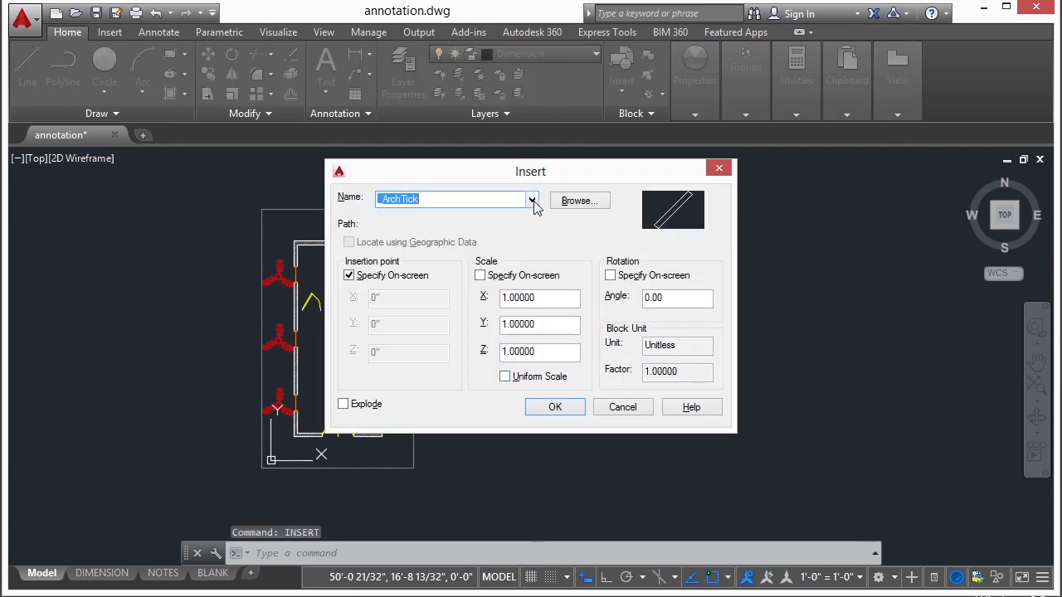
click(534, 200)
click(397, 235)
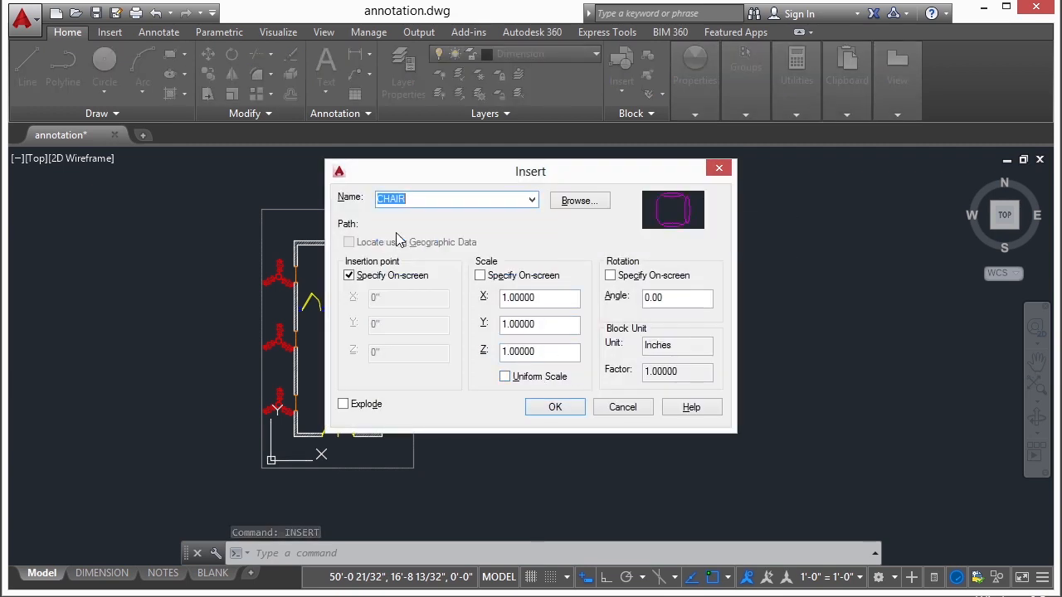
click(561, 410)
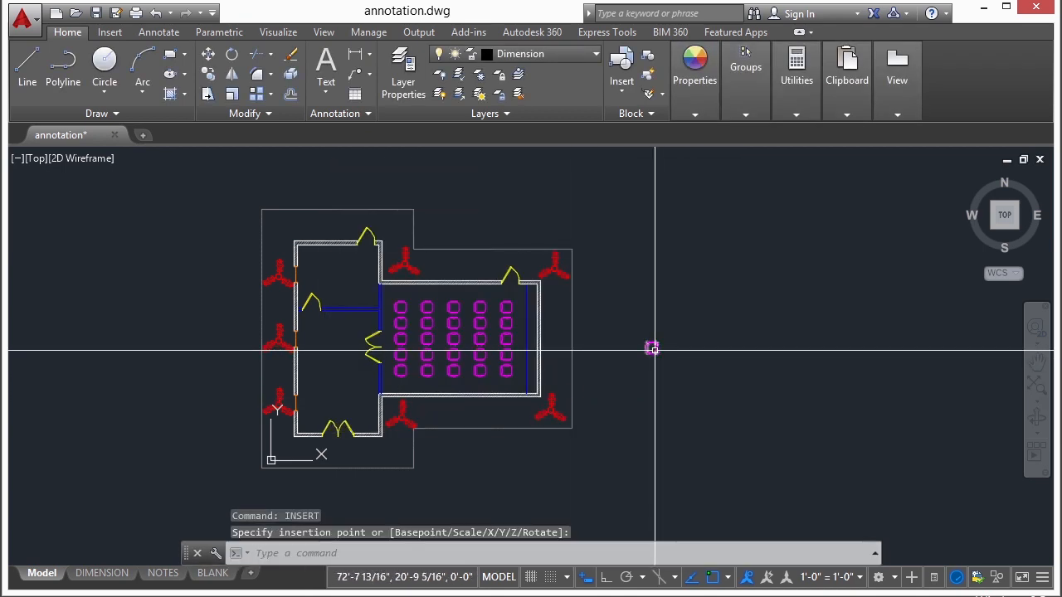
scroll(663, 345, up, 10)
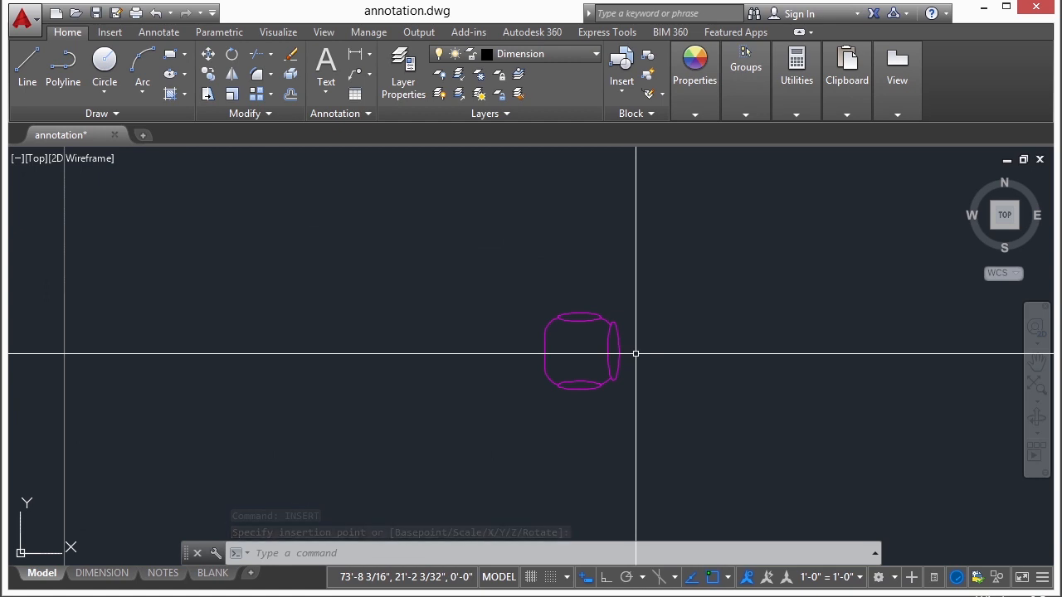
Step: Explode the newly inserted chair block into separate objects
text(EX)
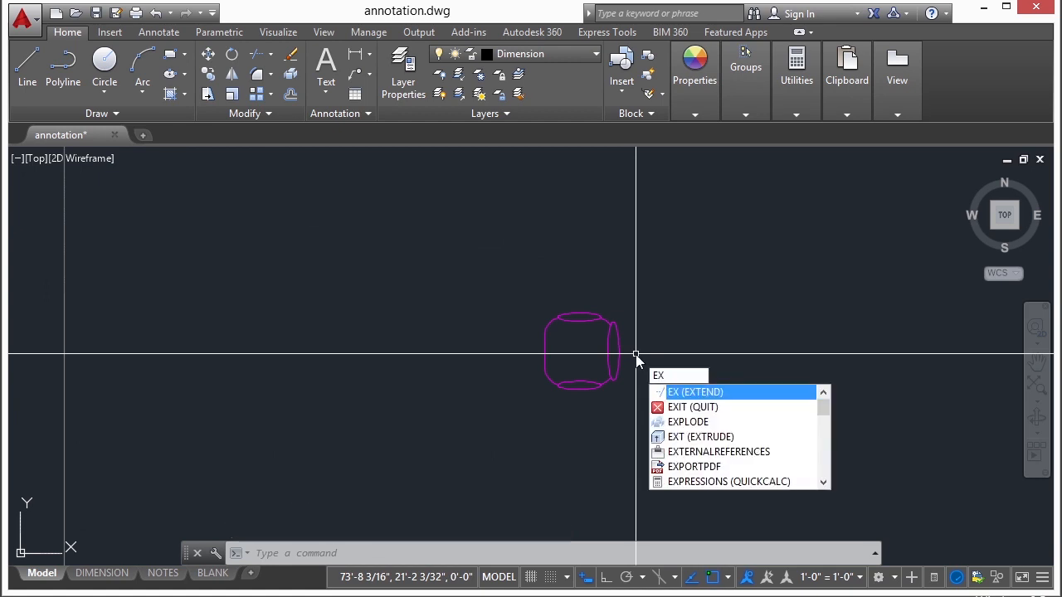
text(PLODE)
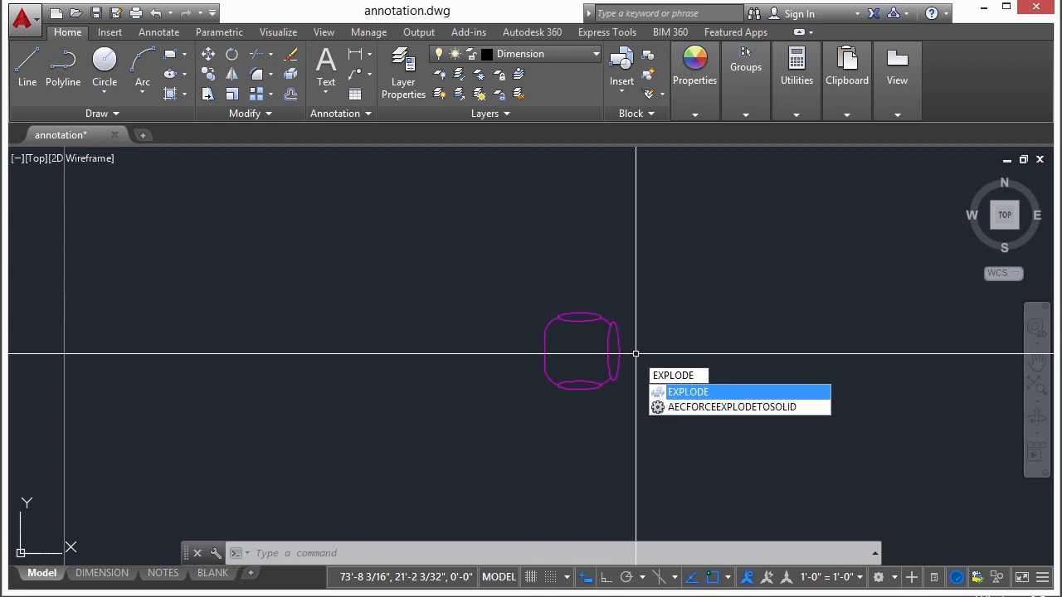
key(Return)
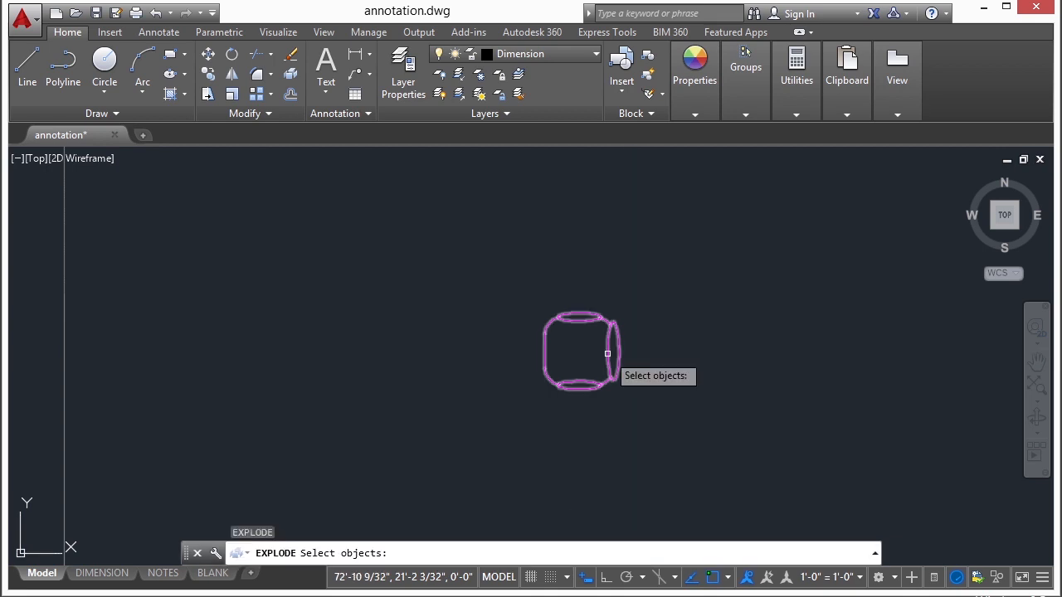
click(607, 353)
key(Return)
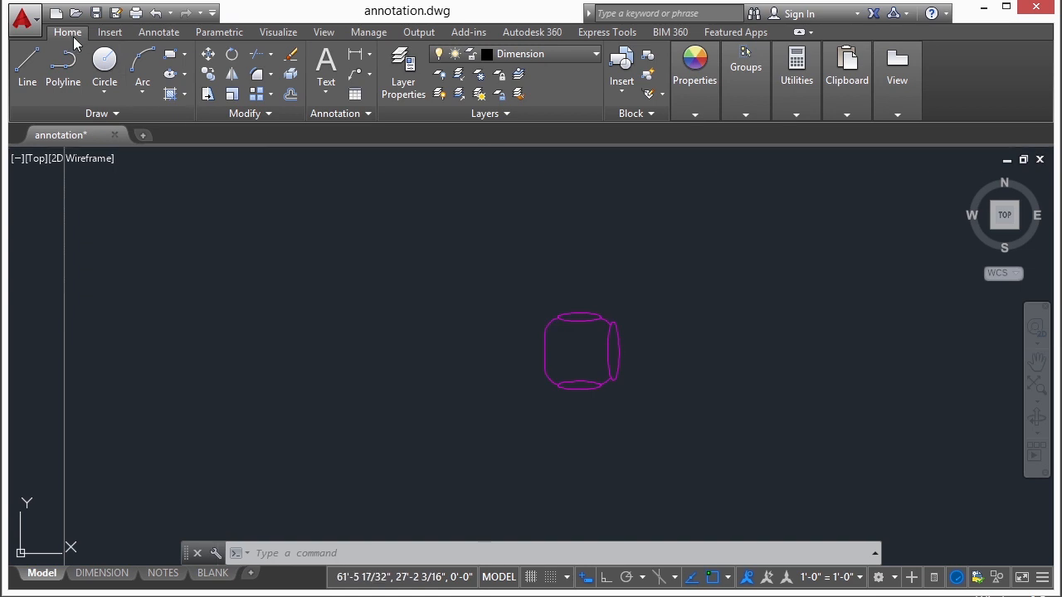
Step: Explode the restored chair block once more and undo that explode
click(290, 76)
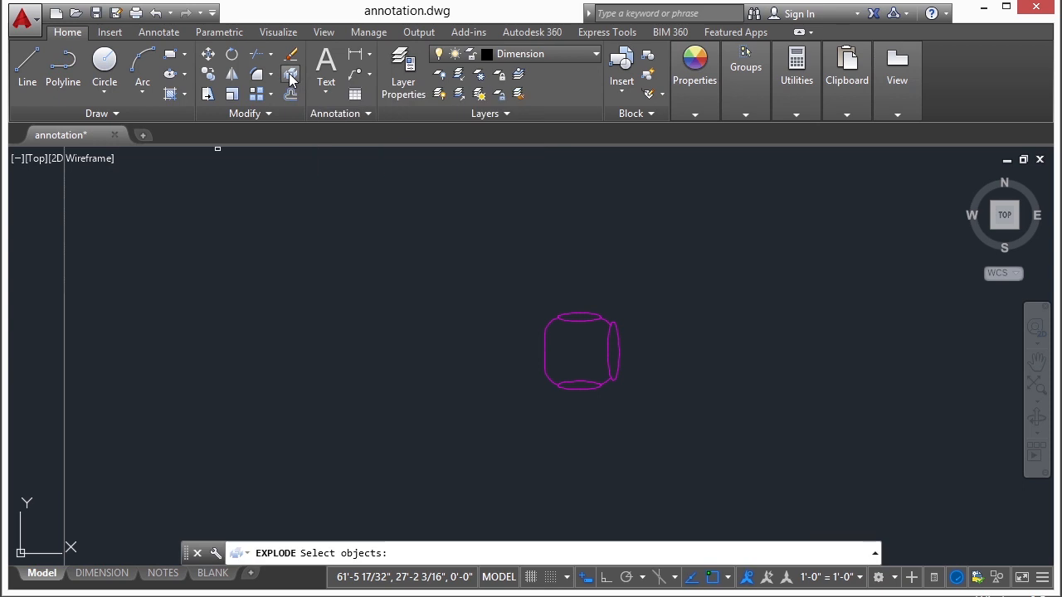
click(583, 312)
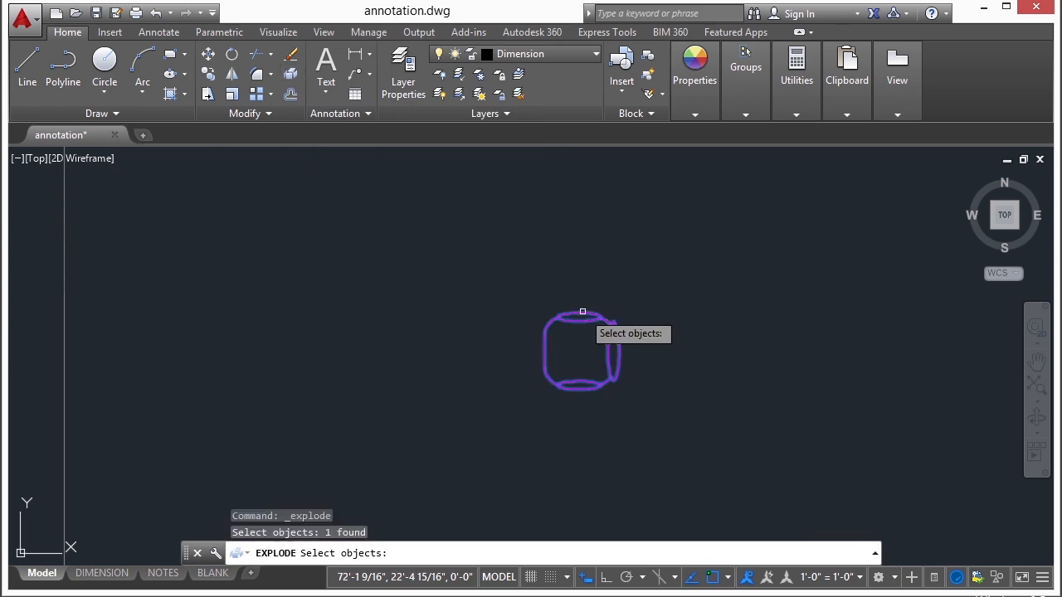
key(Return)
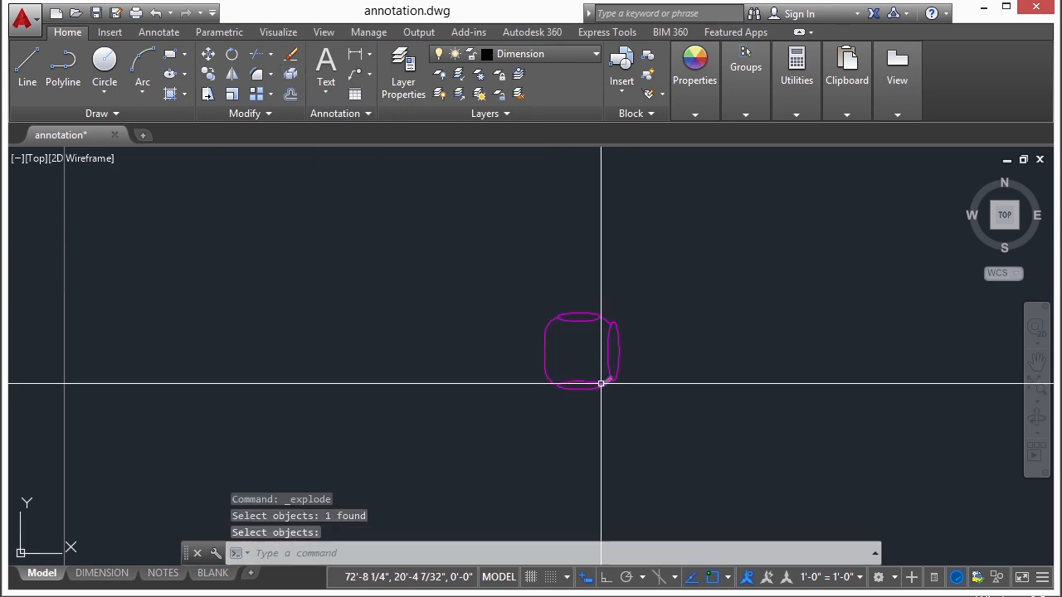
scroll(614, 365, up, 4)
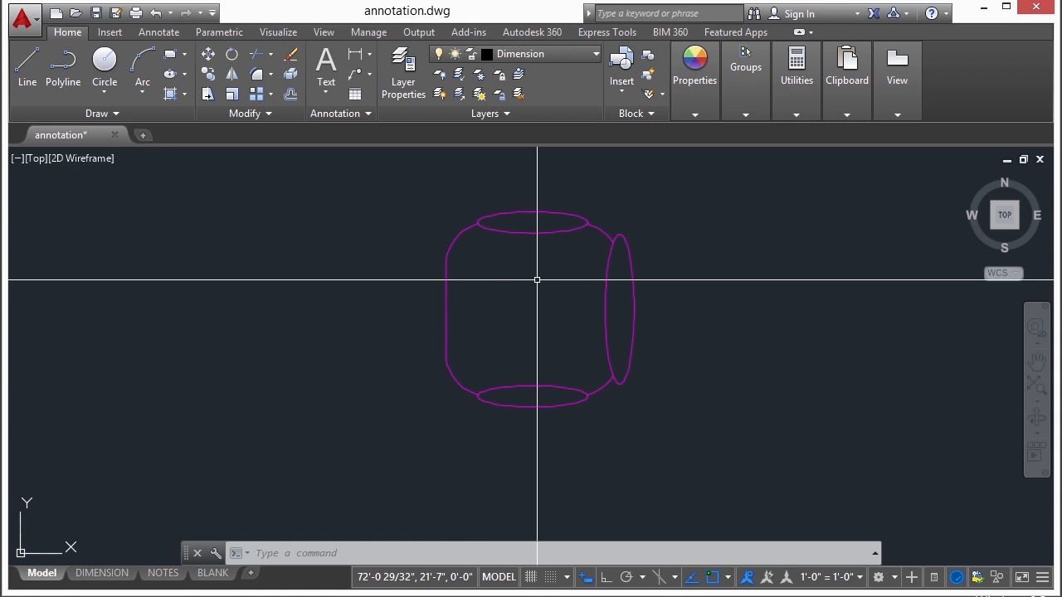
text(UNDO)
key(Return)
key(Return)
key(Escape)
Step: Explode the chair block beside the floor plan so its parts can be edited individually
text(X)
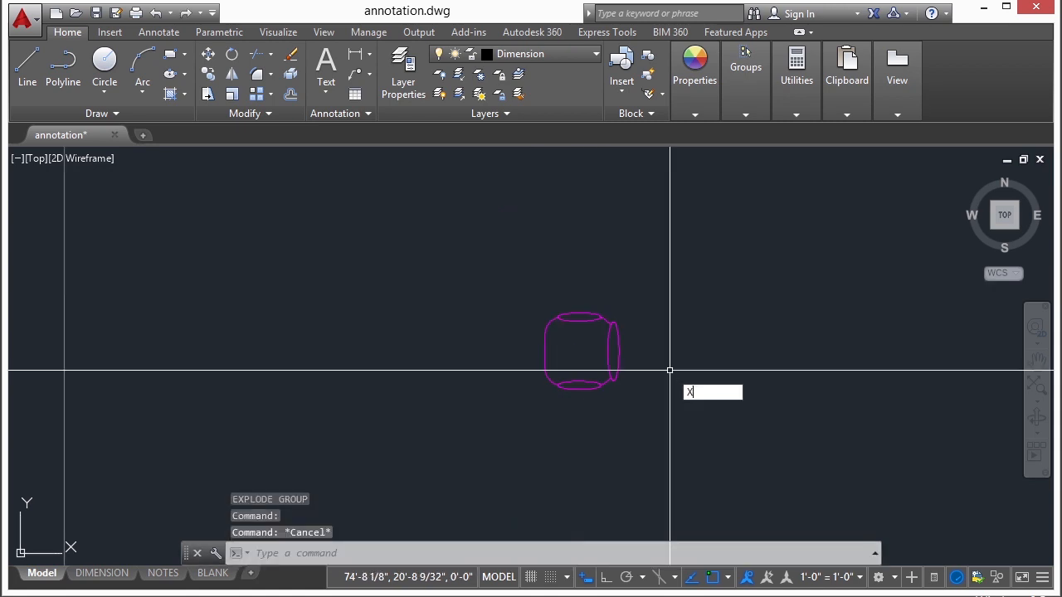
key(Return)
click(618, 363)
key(Return)
scroll(578, 359, up, 2)
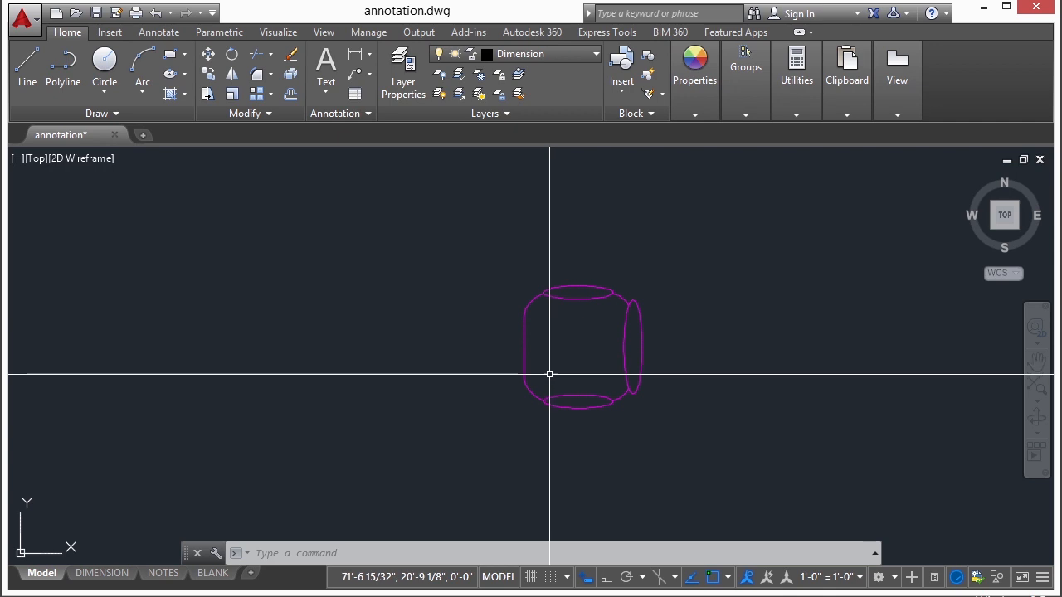
Step: Erase the two elliptical armrests at the top and bottom of the exploded chair
scroll(565, 423, up, 2)
text(e)
key(Return)
click(588, 413)
click(570, 181)
key(Return)
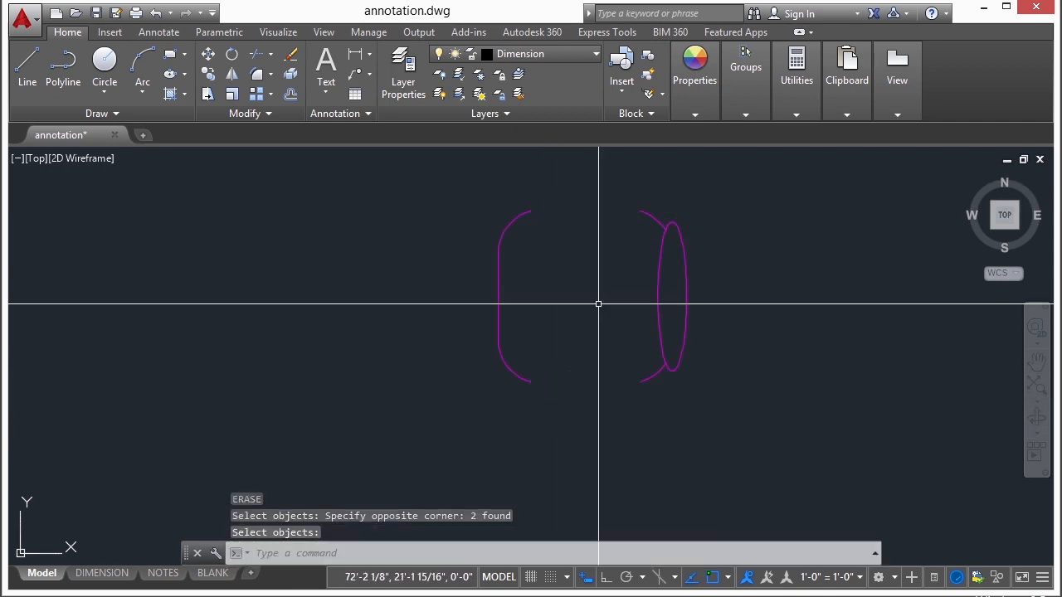
Step: Draw a rectangular armrest about 1'-3 3/8" by 1 25/32" across the gap at the chair's upper edge
text(rec)
key(Return)
scroll(526, 203, up, 2)
click(526, 202)
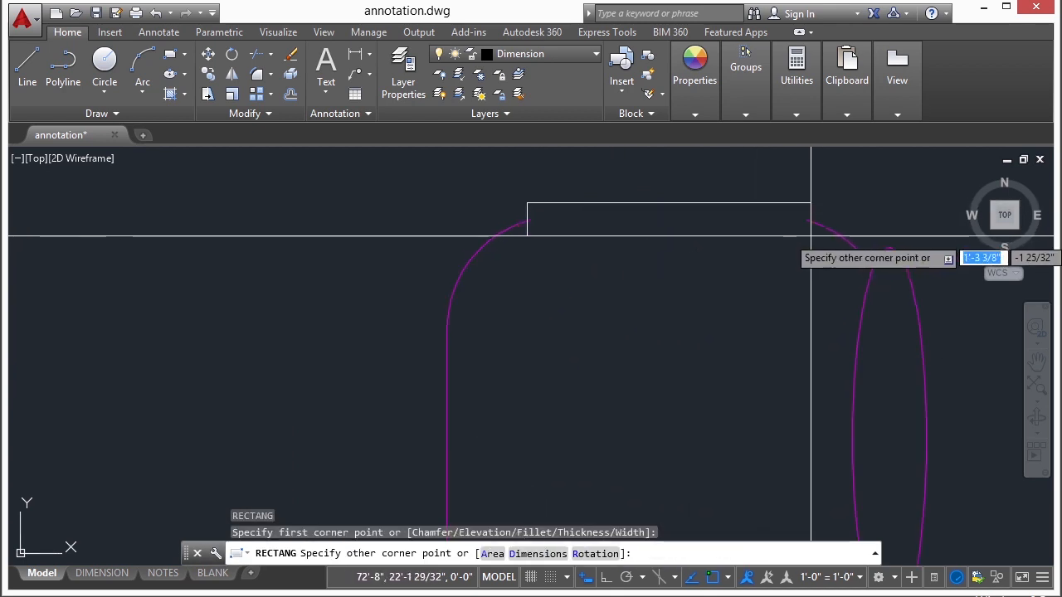
click(811, 235)
Step: Trim the seat outline's curved ends where they overlap the upper rectangular armrest
text(tr)
key(Return)
click(771, 204)
scroll(846, 202, up, 3)
key(Return)
scroll(722, 263, down, 2)
scroll(286, 239, up, 2)
scroll(415, 253, down, 4)
key(Return)
Step: Mirror the upper rectangular armrest to the lower side of the chair
text(mi)
key(Return)
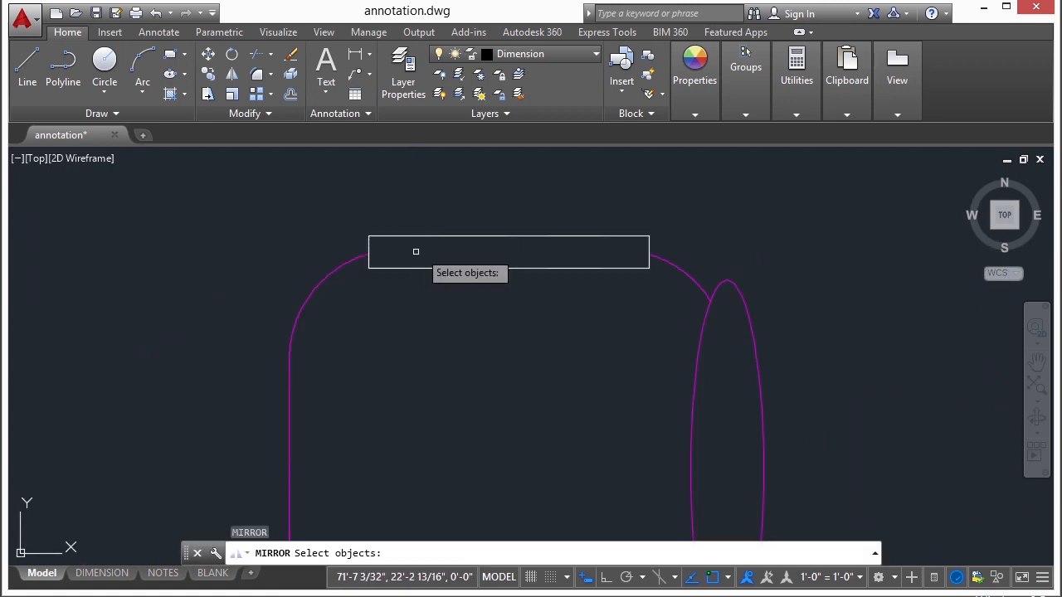
click(476, 197)
click(445, 245)
middle_drag(578, 341, 555, 268)
key(Return)
Step: Match the properties of the upper rectangular armrest onto all the chair's other parts
click(697, 325)
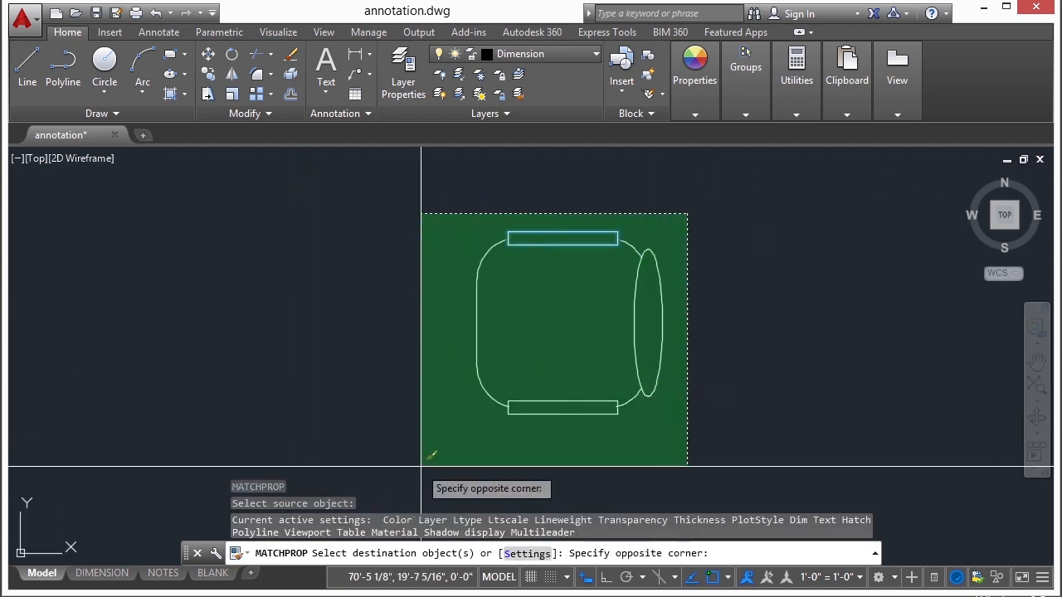
click(391, 441)
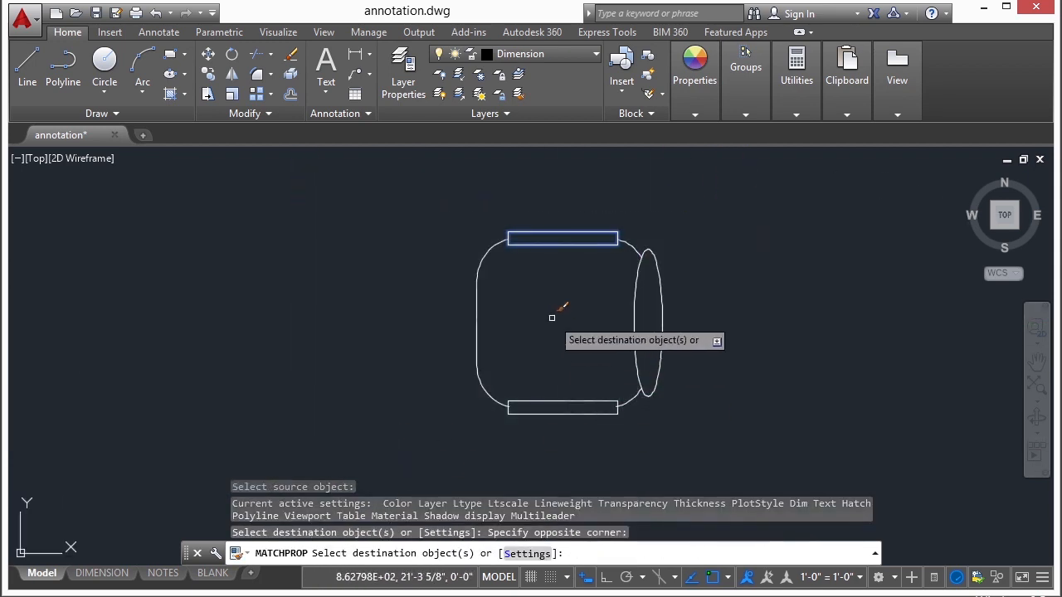
key(Return)
Step: Move all the chair's parts to layer 0
click(739, 207)
click(418, 420)
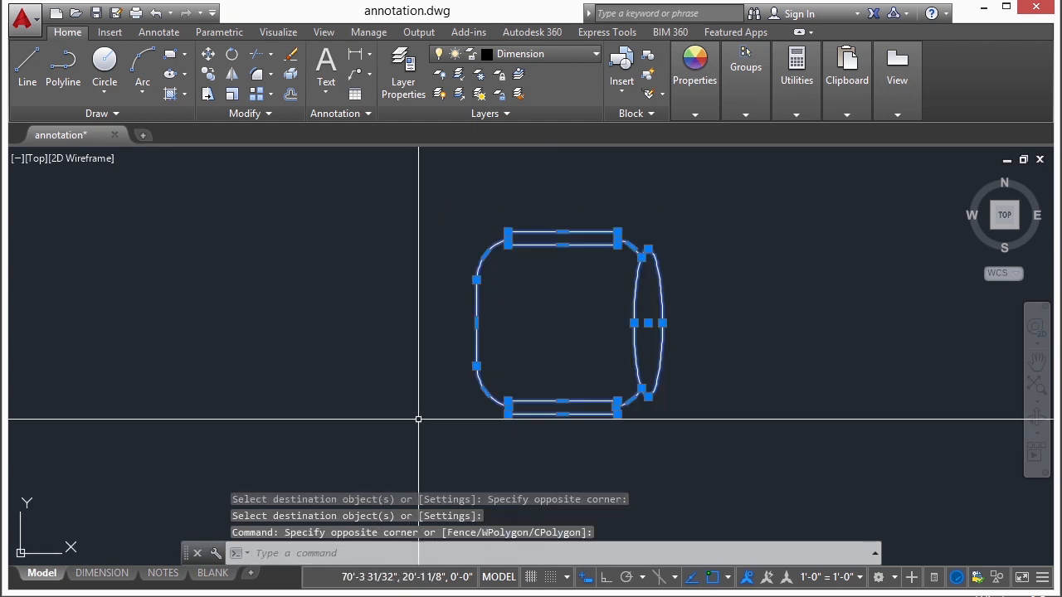
click(569, 52)
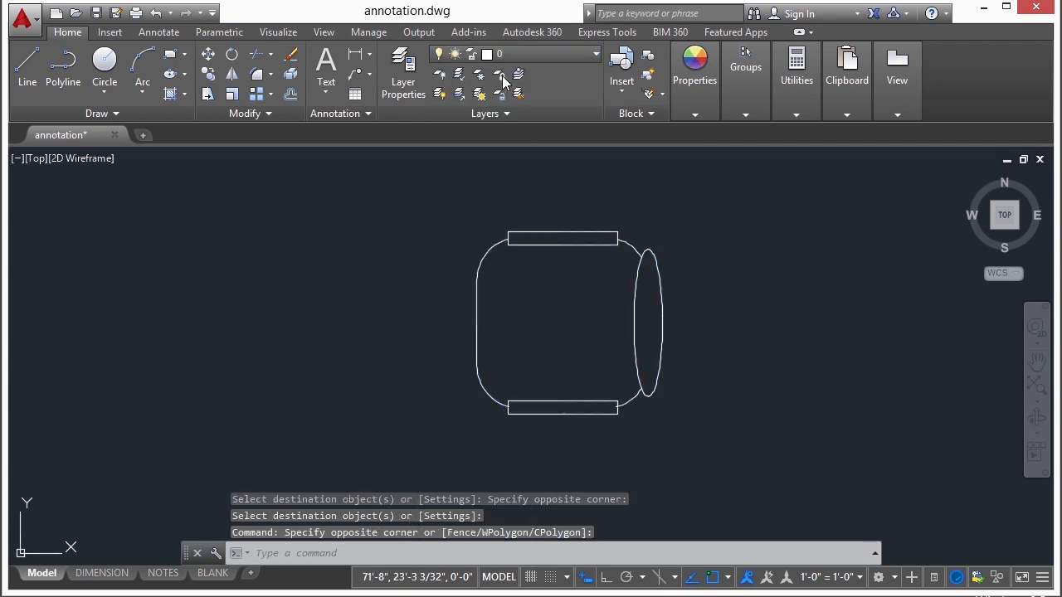
key(Escape)
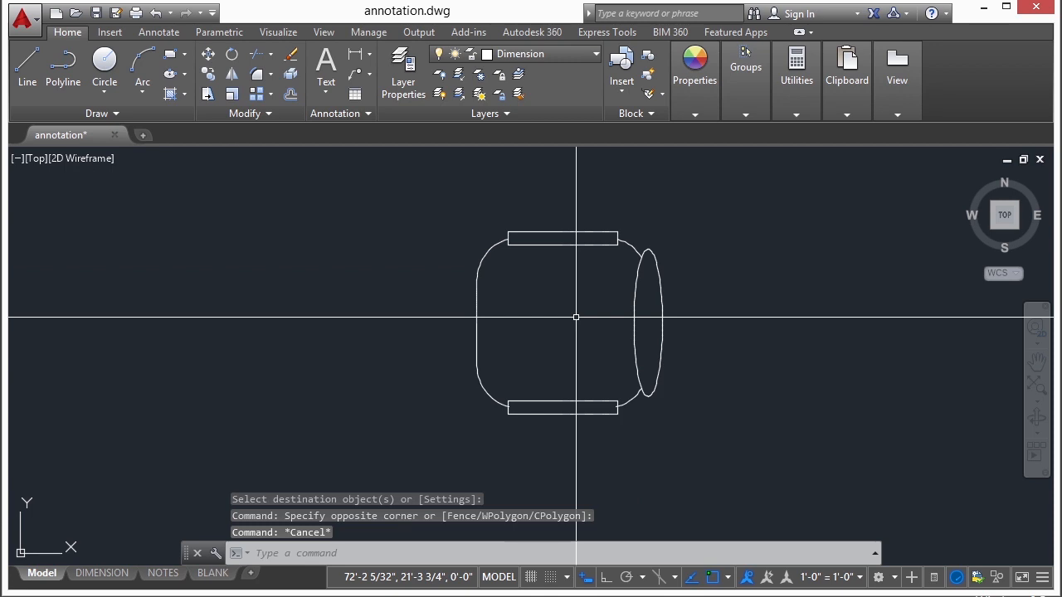
Step: Start a block definition named CHAIR-02 with its base point at the middle of the backrest's outer edge
text(BLOCK)
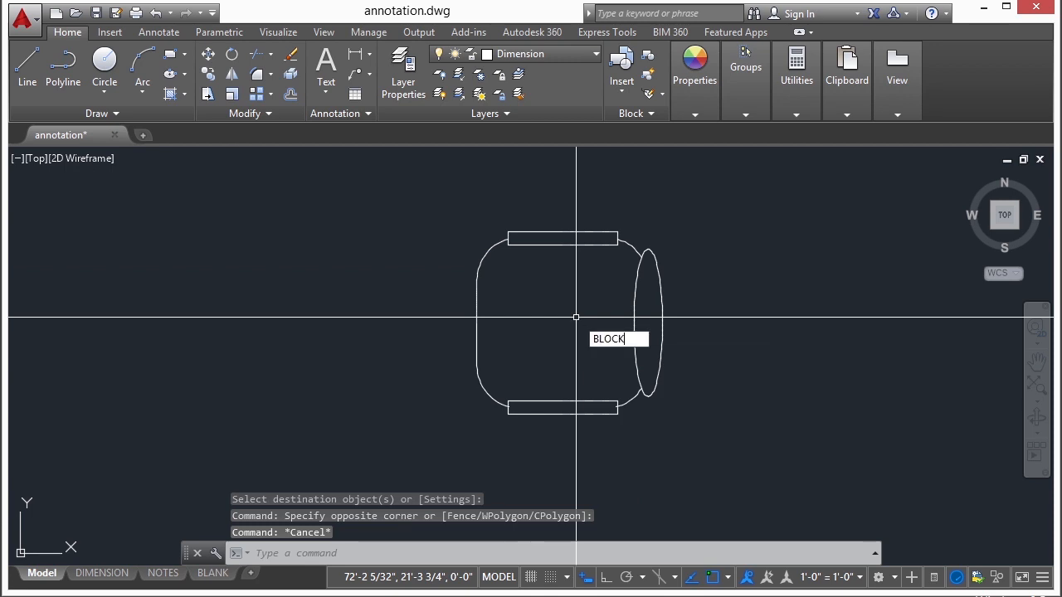
key(Return)
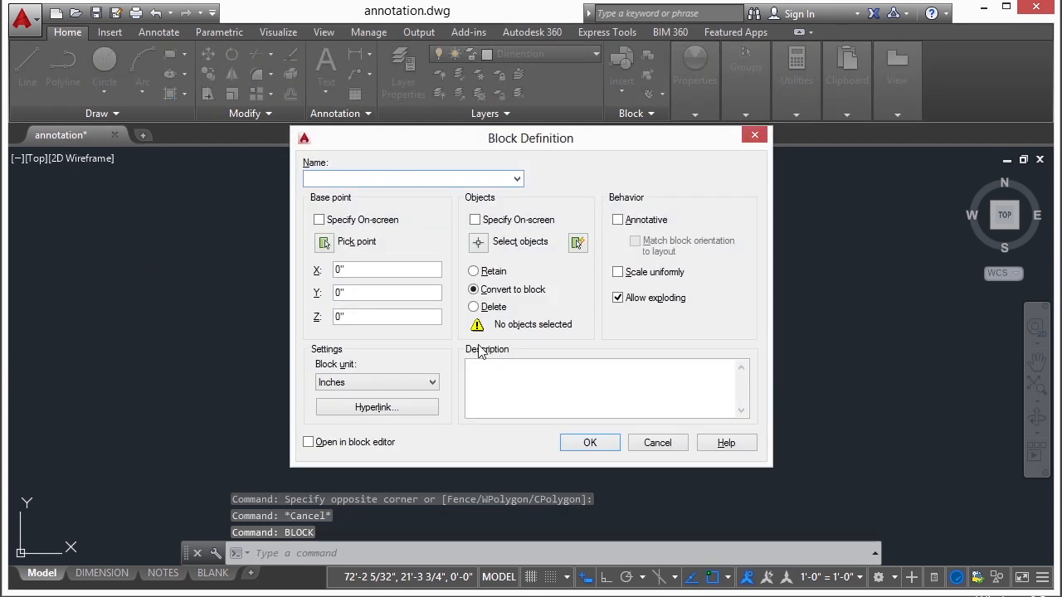
text(CHAIR-02)
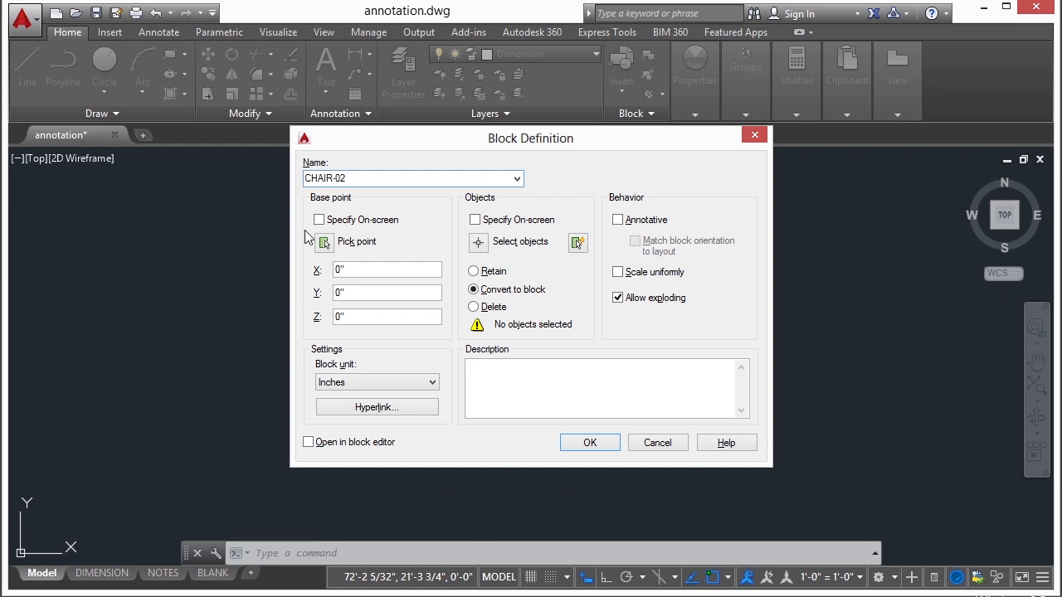
click(324, 241)
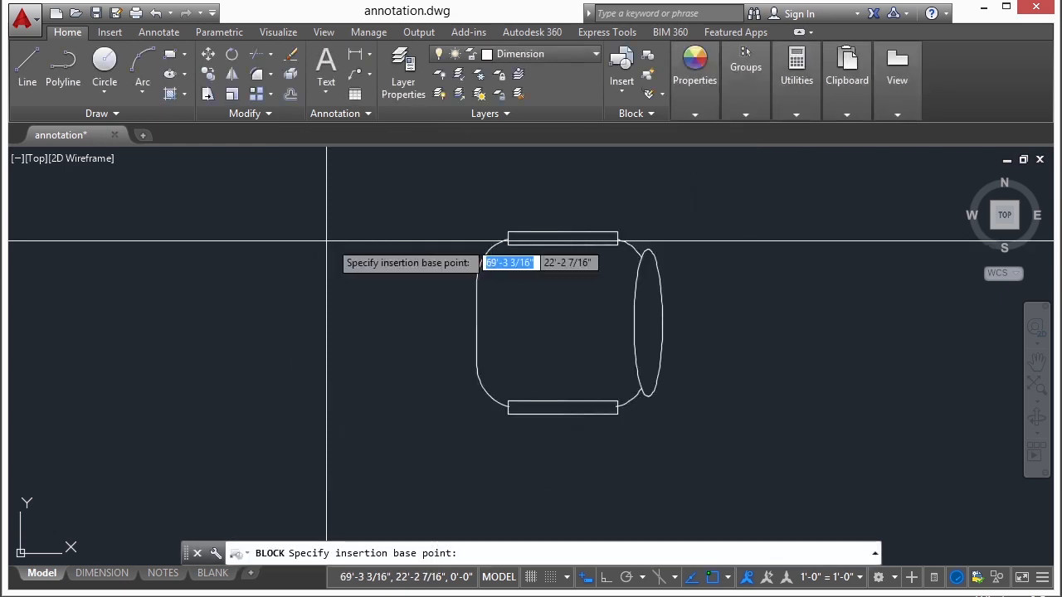
click(662, 323)
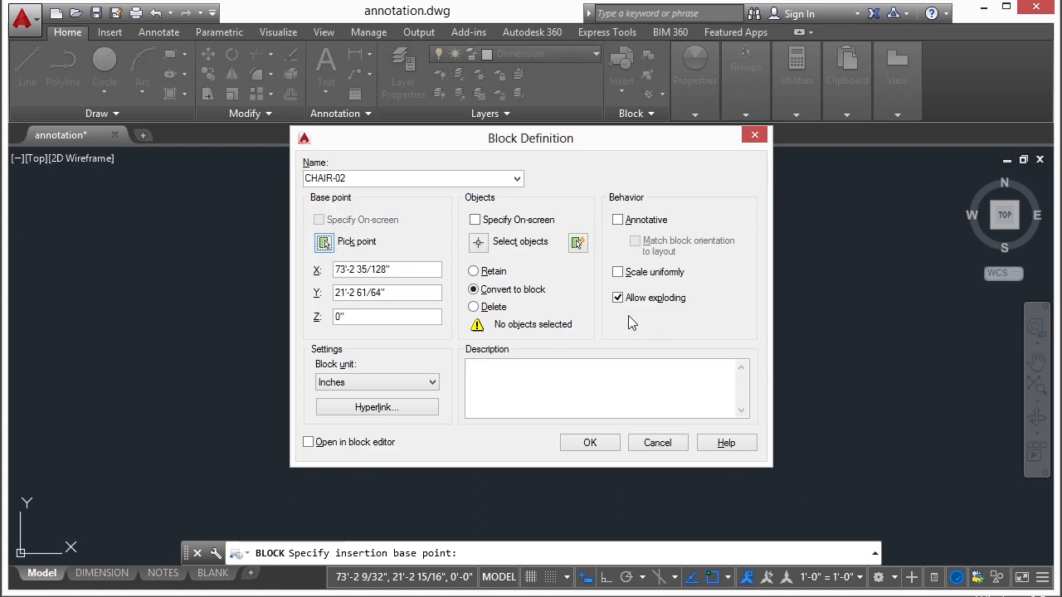
Step: Add all the chair's parts to the CHAIR-02 definition, convert them to the block, and check that it selects as one object
click(476, 244)
click(715, 201)
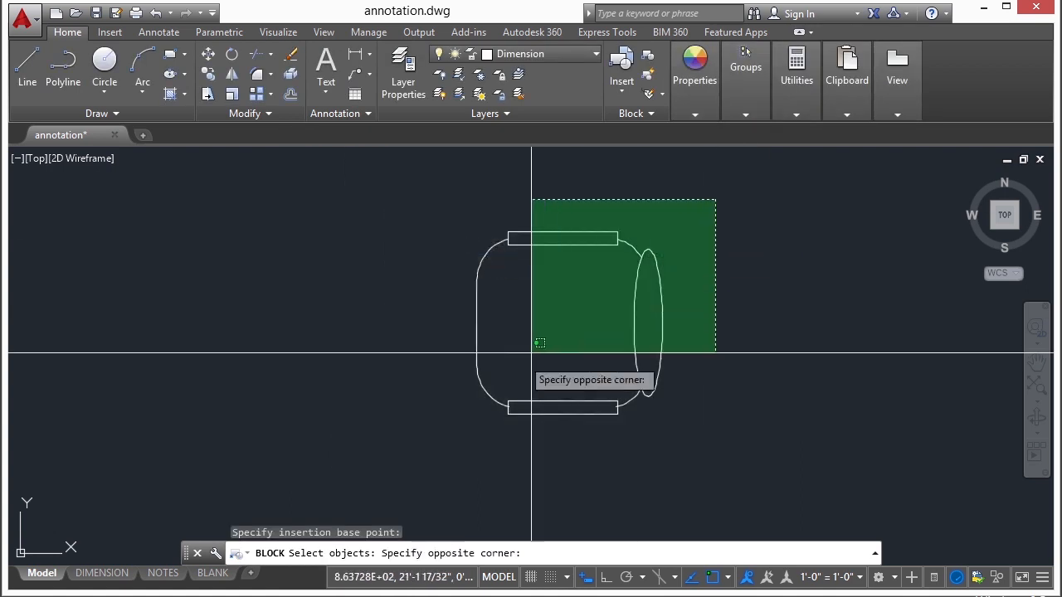
click(448, 446)
key(Return)
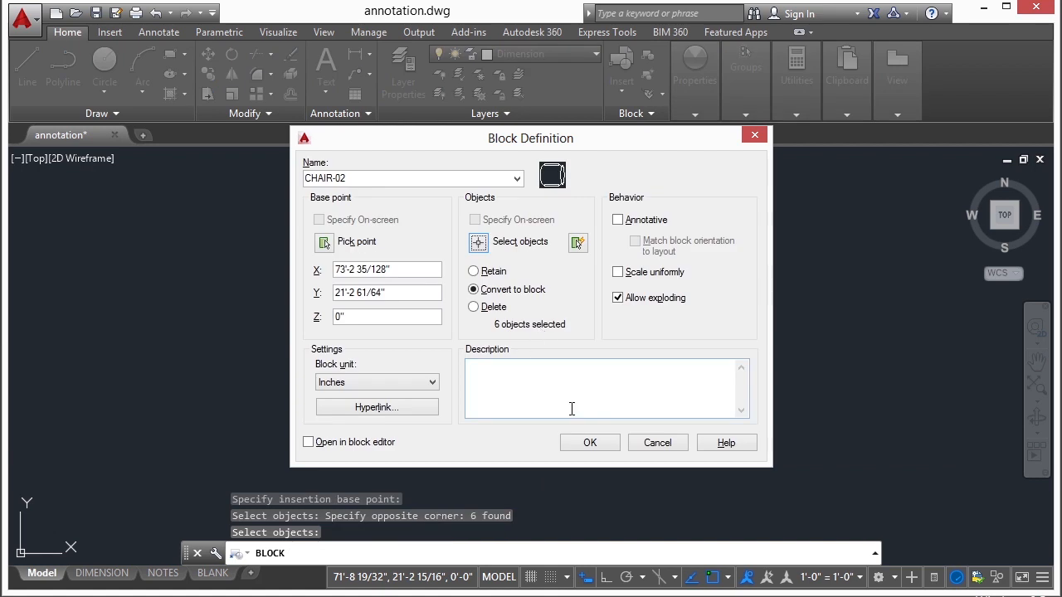
click(590, 442)
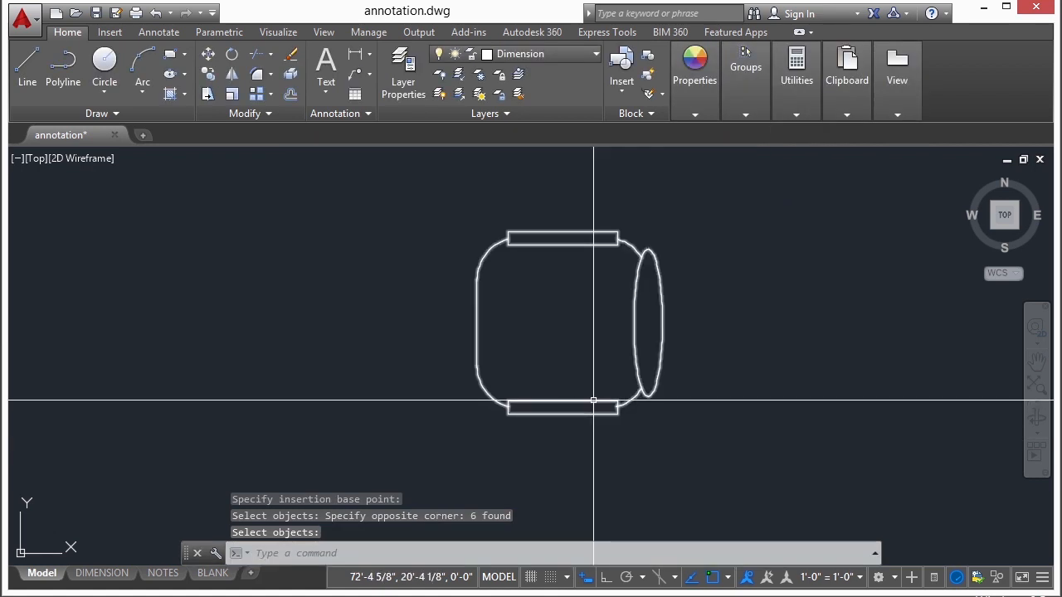
click(593, 401)
key(Escape)
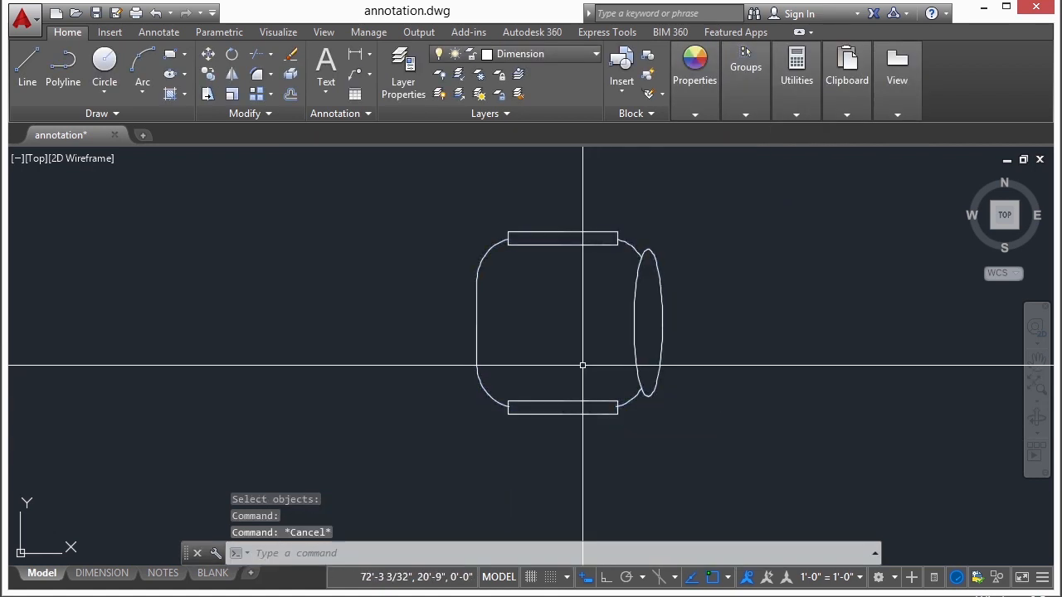
scroll(671, 328, down, 3)
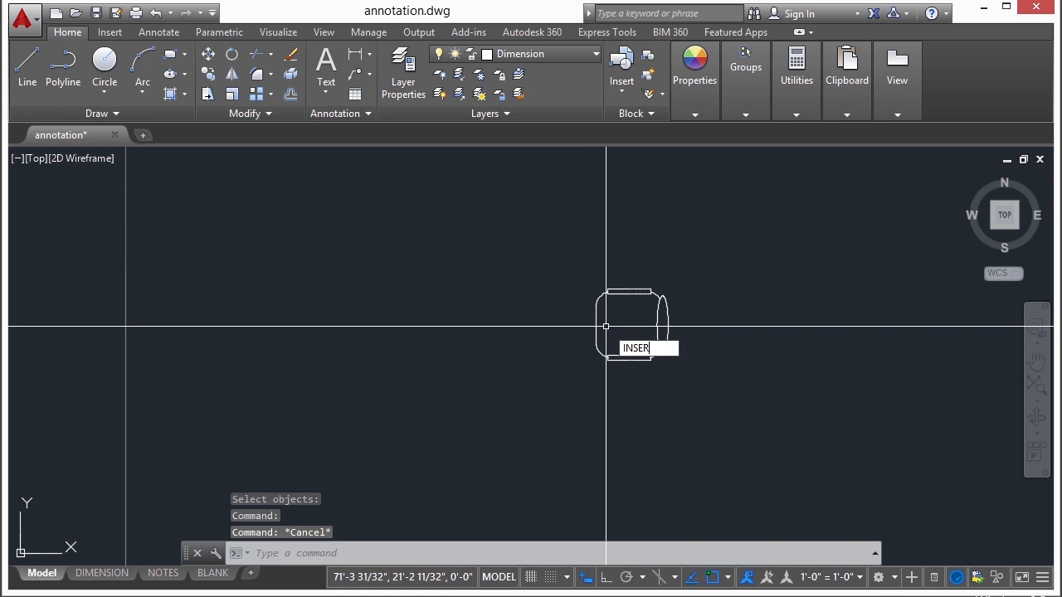
Step: Insert the CHAIR-02 block at scale 1 and rotation 0, placing it beside the existing chair
text(i)
key(Return)
click(531, 199)
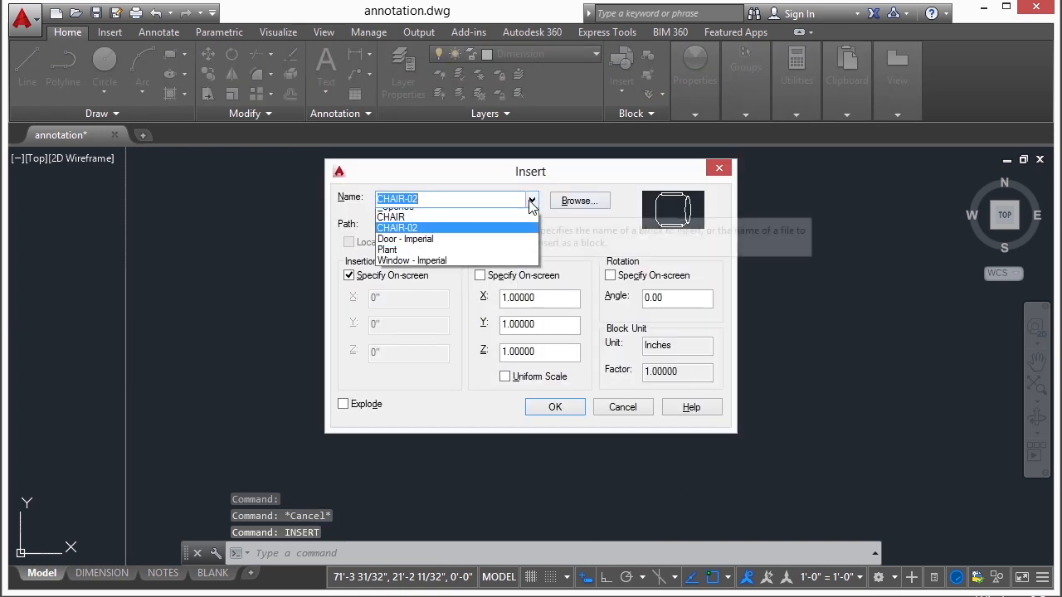
click(432, 244)
click(532, 200)
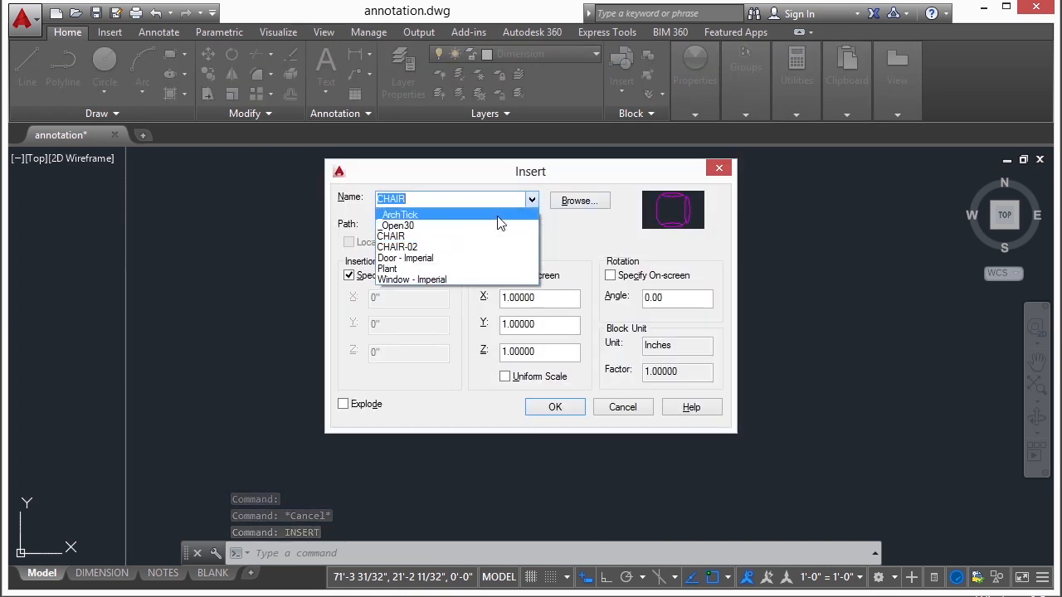
click(439, 248)
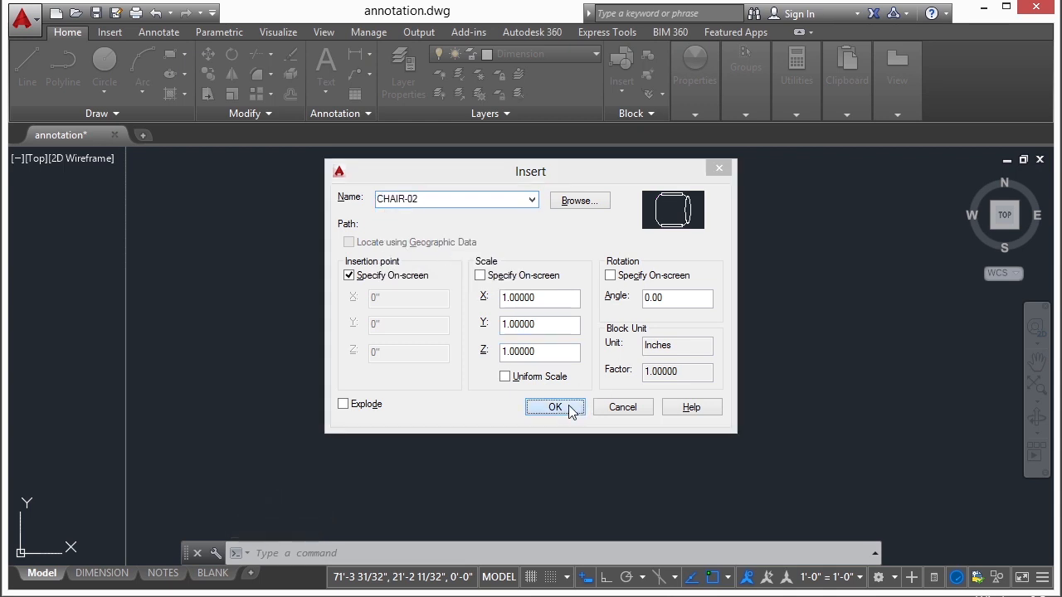
click(569, 407)
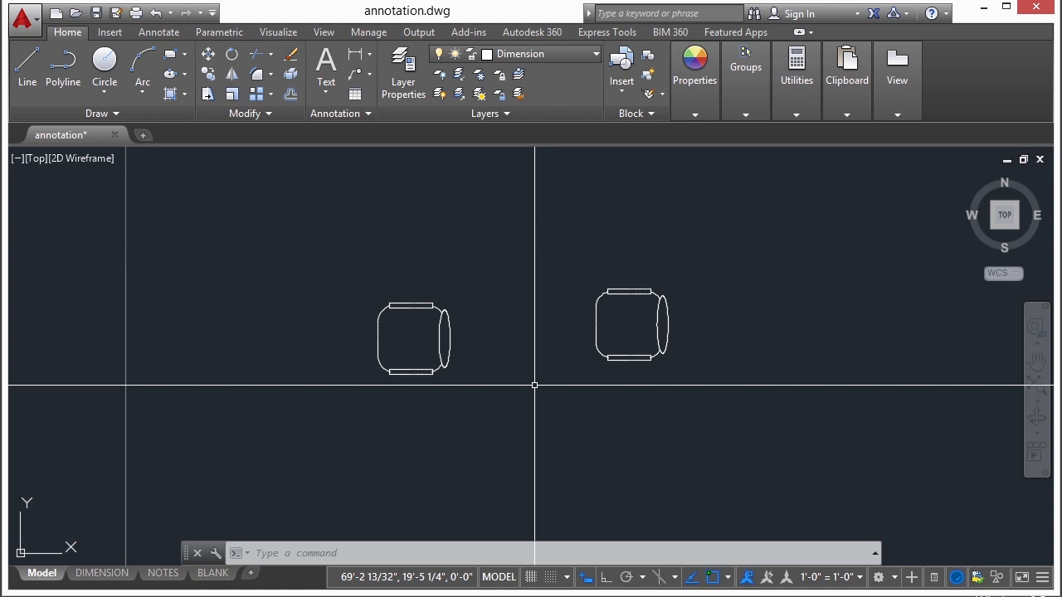
Step: Open the drawing Attributed Block Example.dwg
text(open)
key(Return)
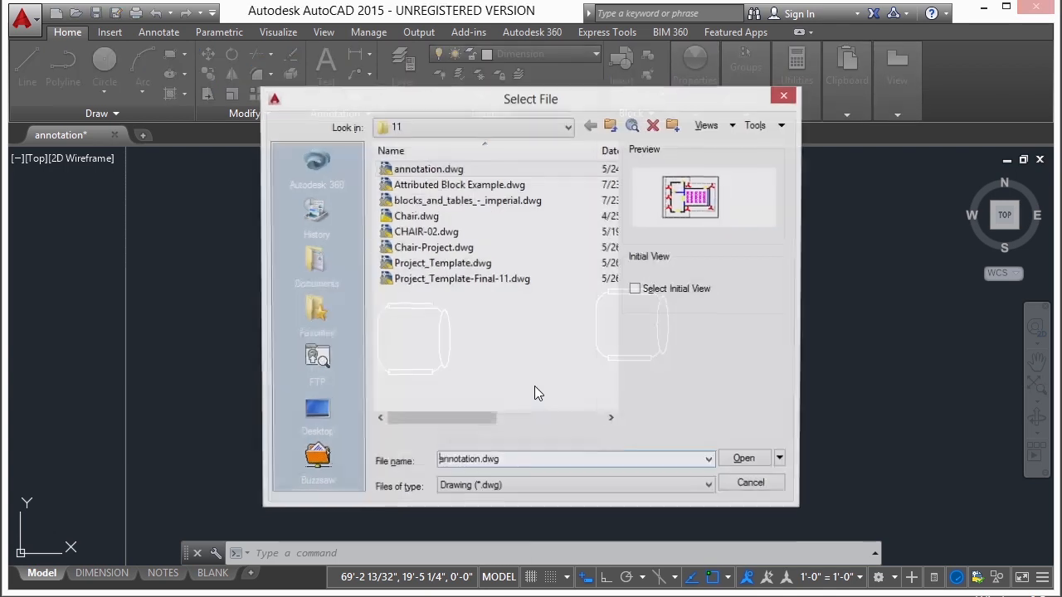
click(458, 185)
click(735, 463)
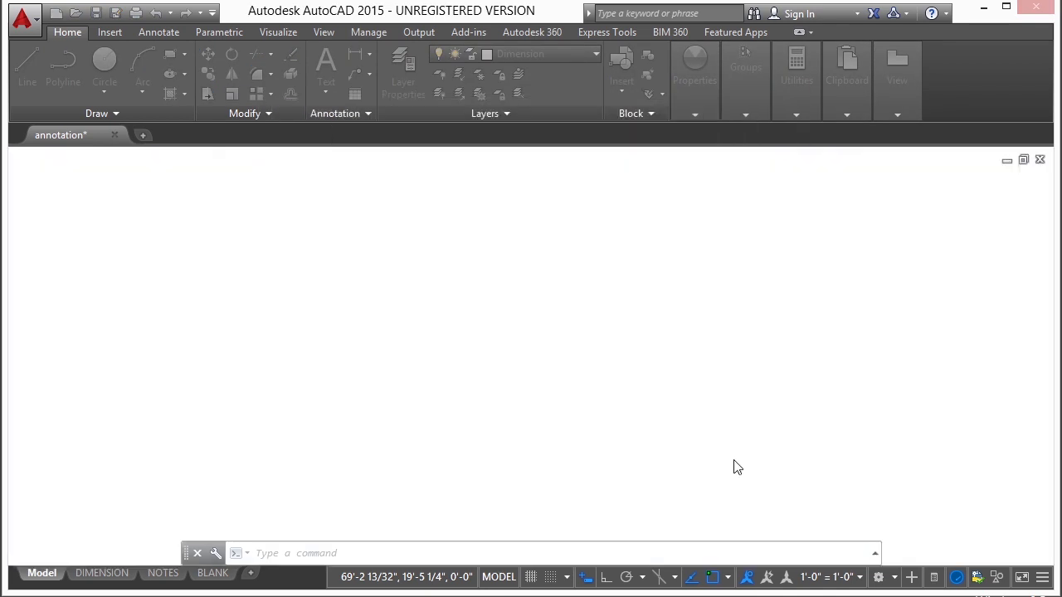
Step: Set the title block's attributes: sheet title MY DRAWING IS GREAT, first client ABC CLIENT, second client blank, job number WORK
scroll(470, 344, up, 5)
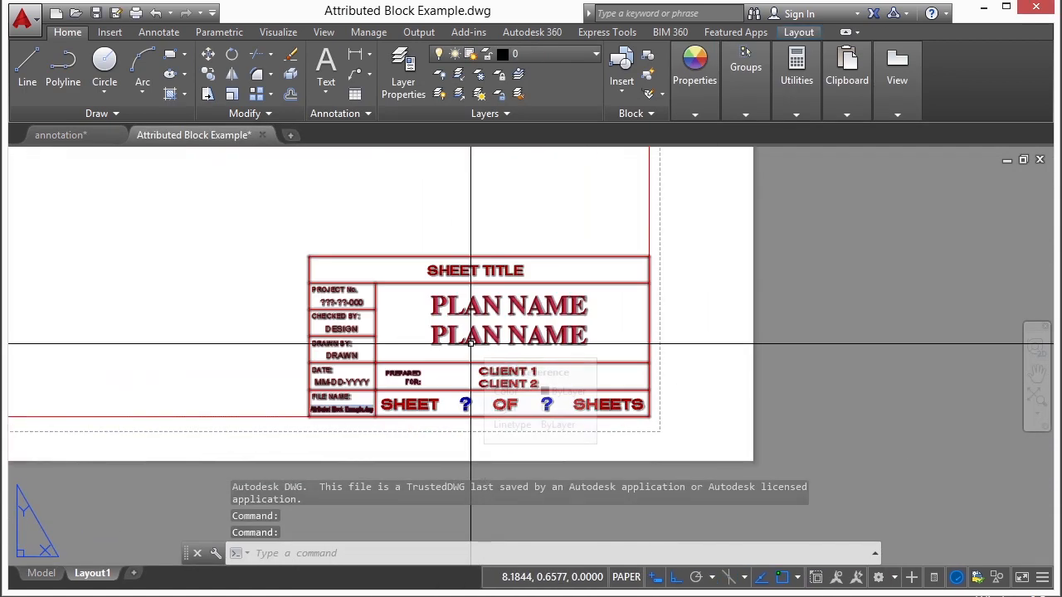
scroll(471, 343, up, 2)
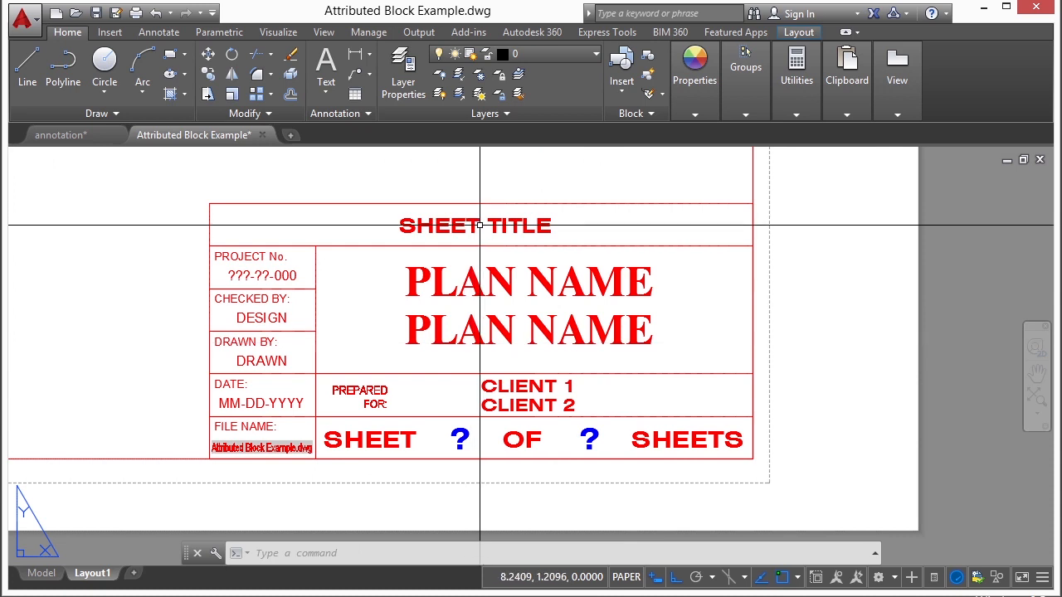
double_click(449, 229)
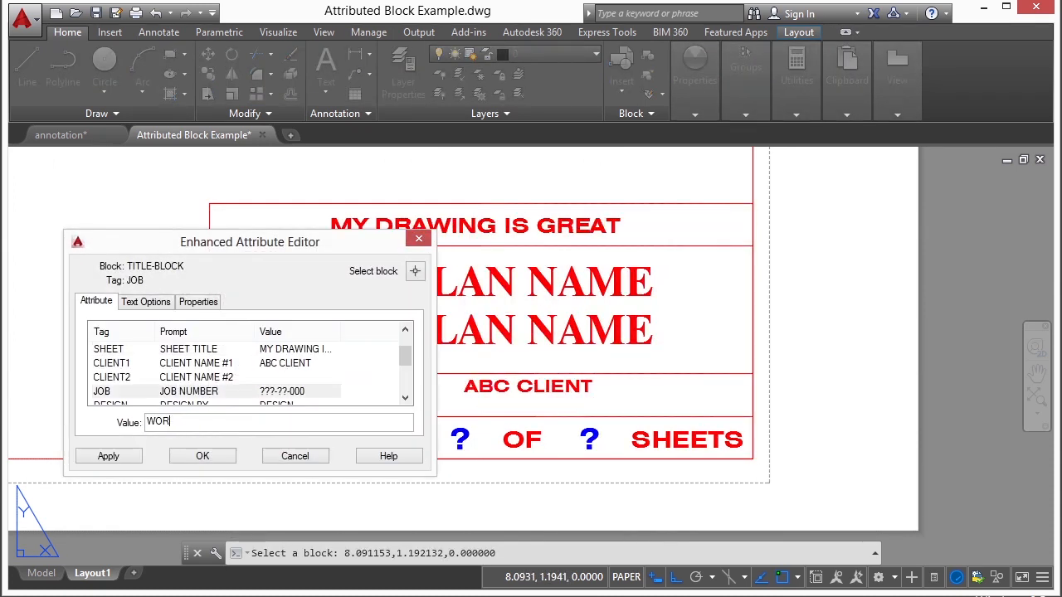
text(K)
key(Return)
click(203, 456)
Step: Explode the attributed title block with the regular Explode command
middle_drag(391, 313, 423, 307)
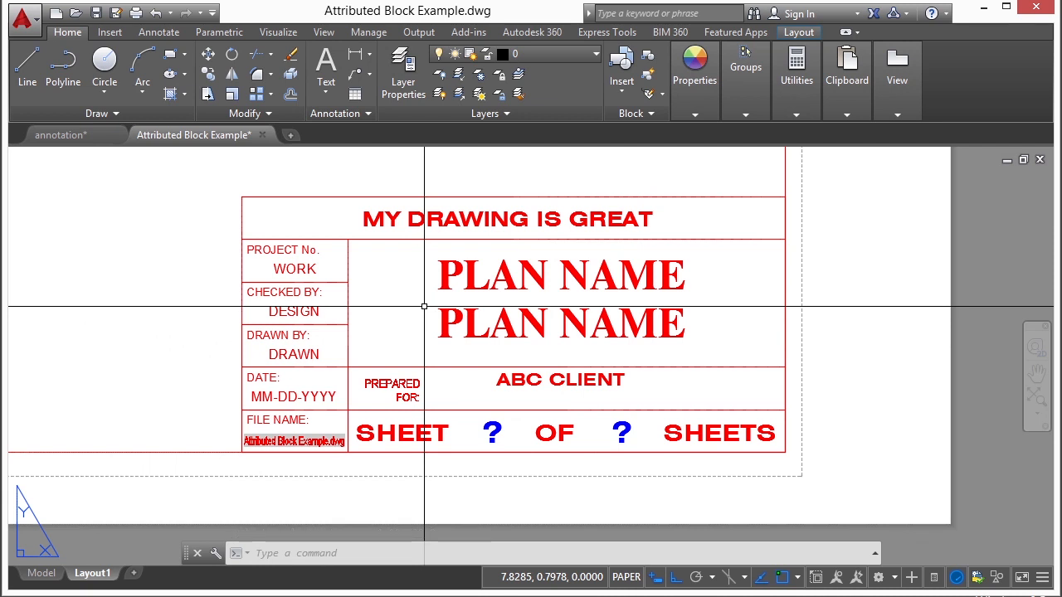
click(290, 74)
click(391, 224)
key(Return)
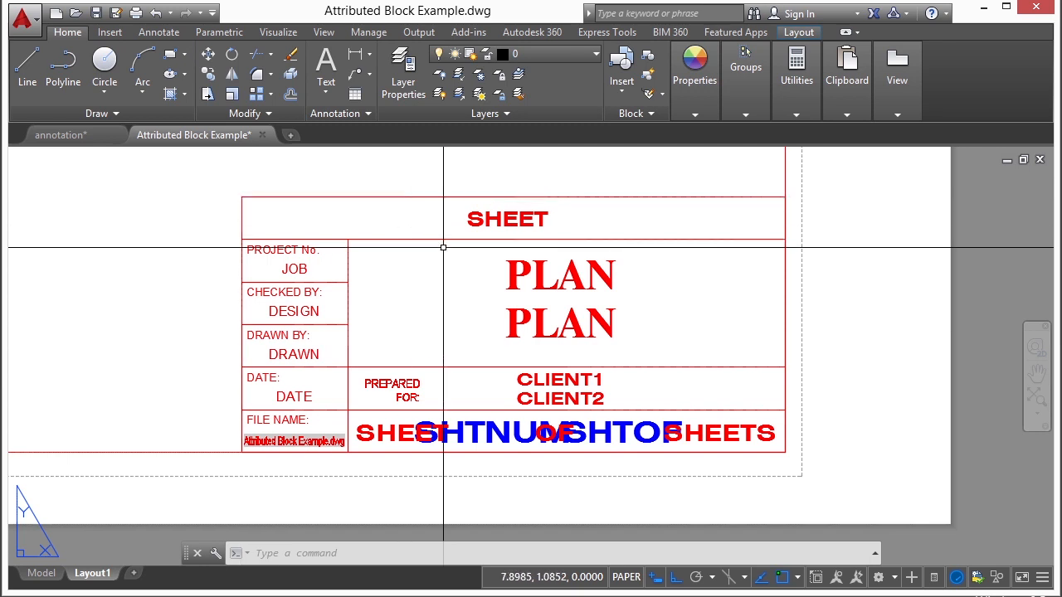
Step: Try to change the tag of the exploded title block's SHEET attribute definition to EDIT THIS HERE
double_click(472, 221)
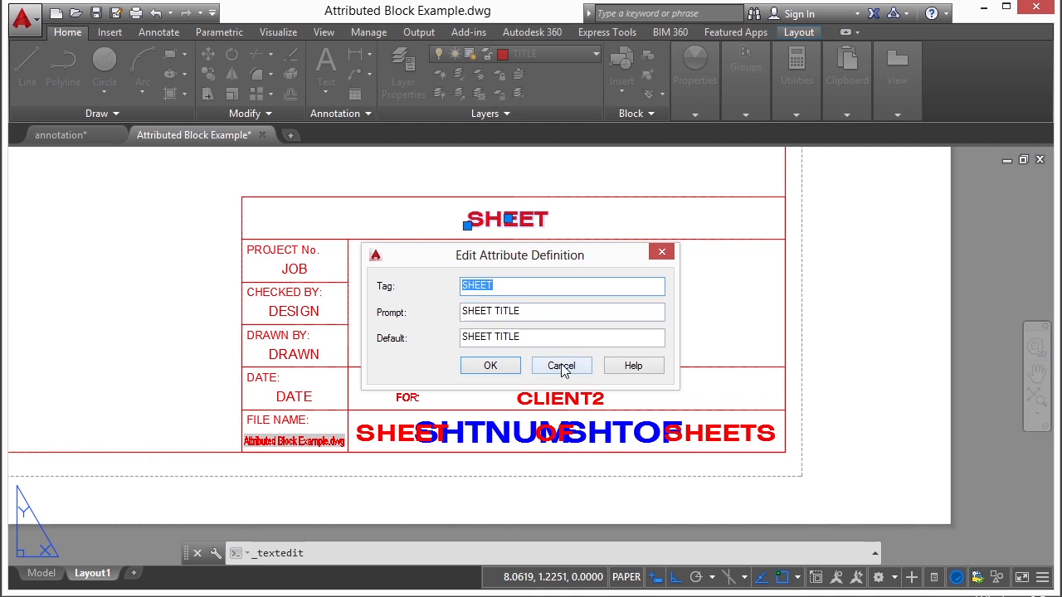
click(504, 289)
key(BackSpace)
key(BackSpace)
key(BackSpace)
key(BackSpace)
key(BackSpace)
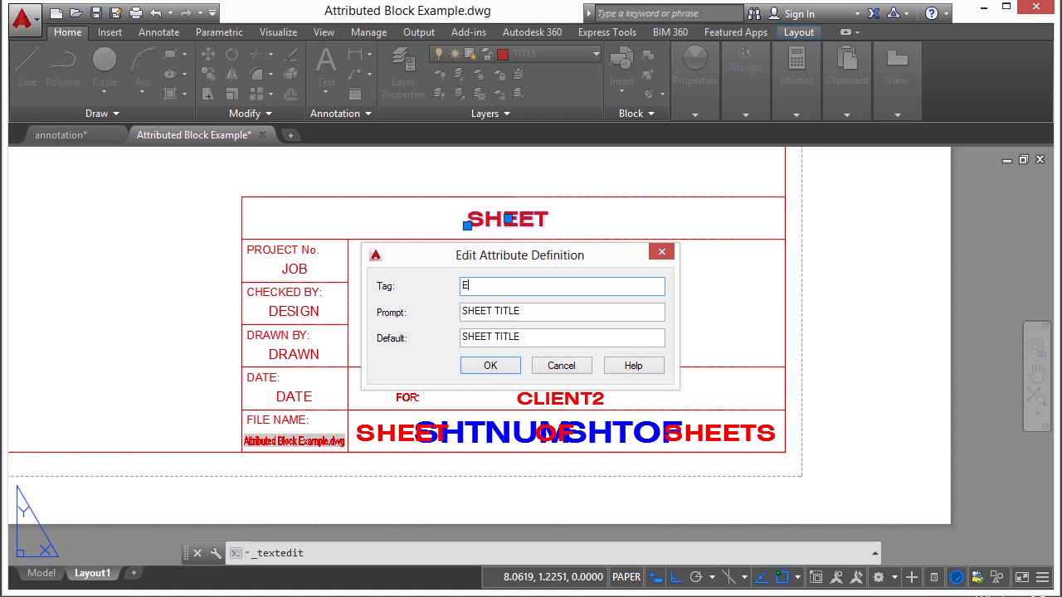
text(EDIT THIS HERE)
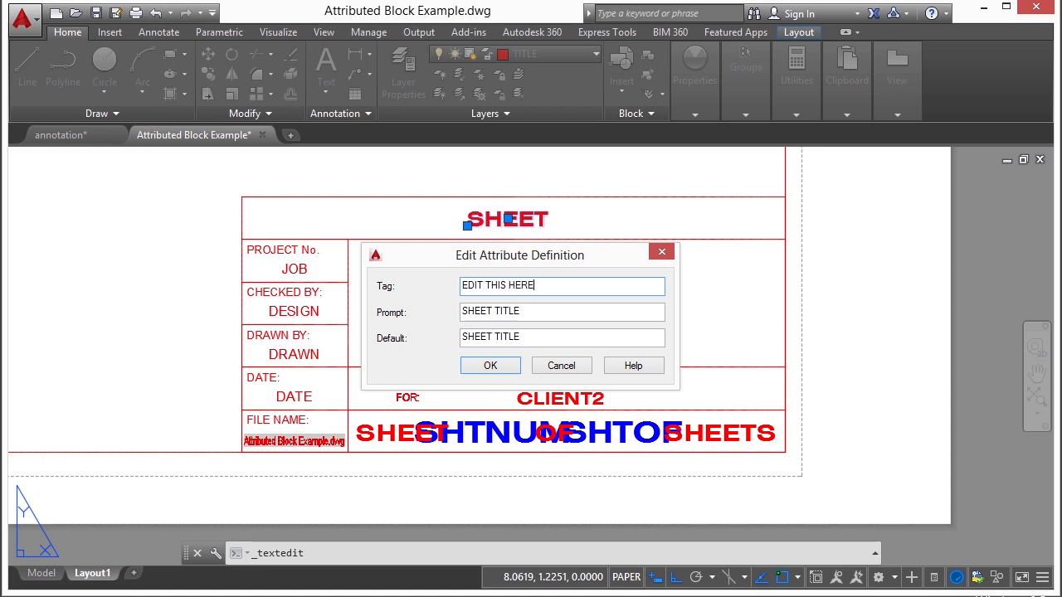
click(478, 366)
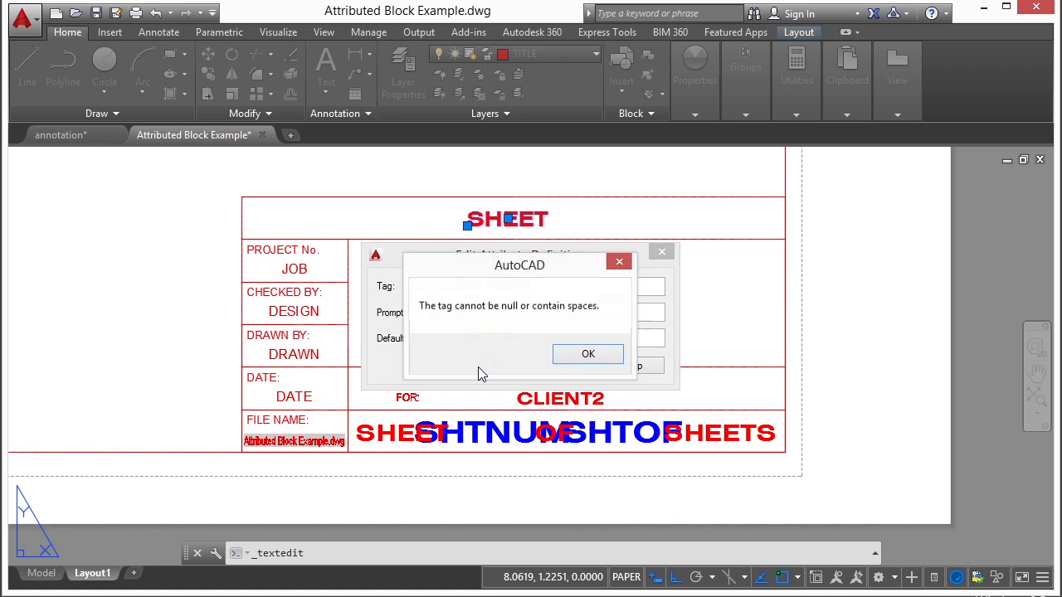
click(580, 355)
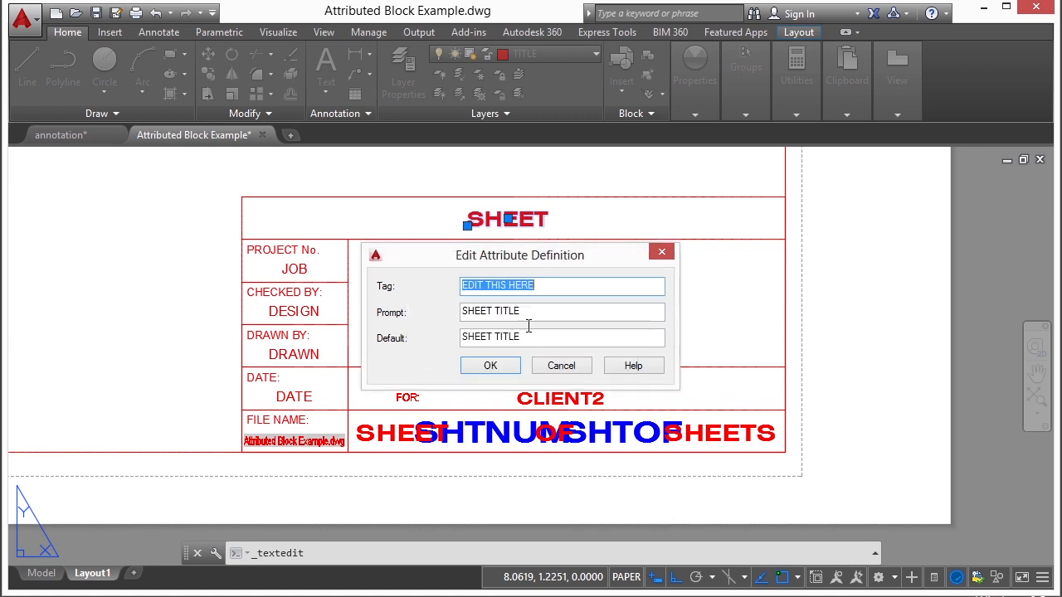
Step: Replace the spaces in the edited attribute tag with hyphens and apply the definition
click(486, 286)
text(-)
click(514, 289)
key(BackSpace)
text(-)
key(Return)
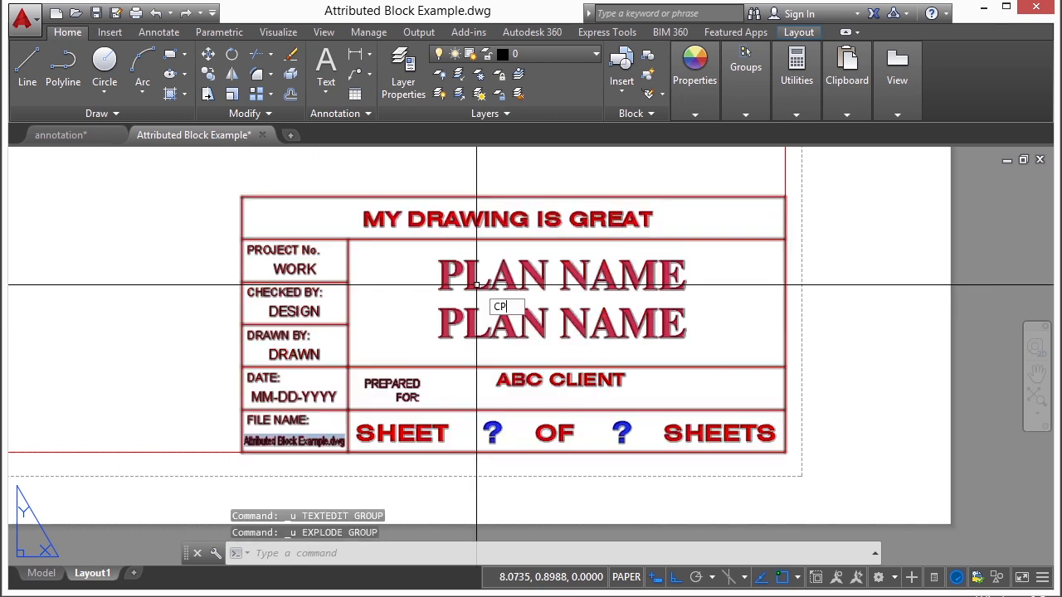
Step: Copy the intact title block straight up, leaving a small gap above the original
text(co)
key(Return)
click(478, 297)
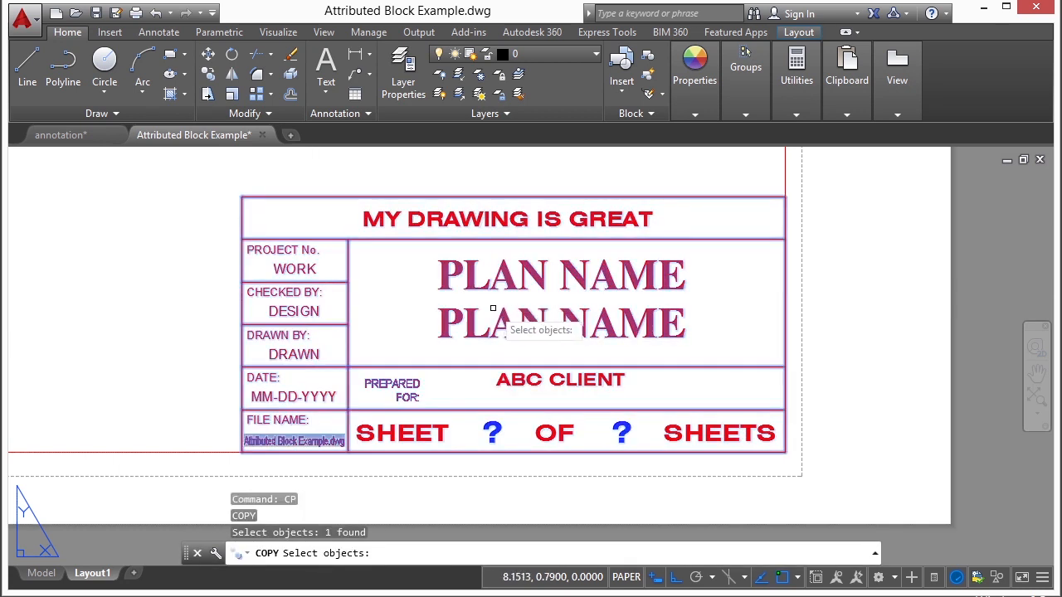
key(Return)
click(514, 338)
scroll(531, 359, down, 4)
click(525, 217)
scroll(509, 229, up, 4)
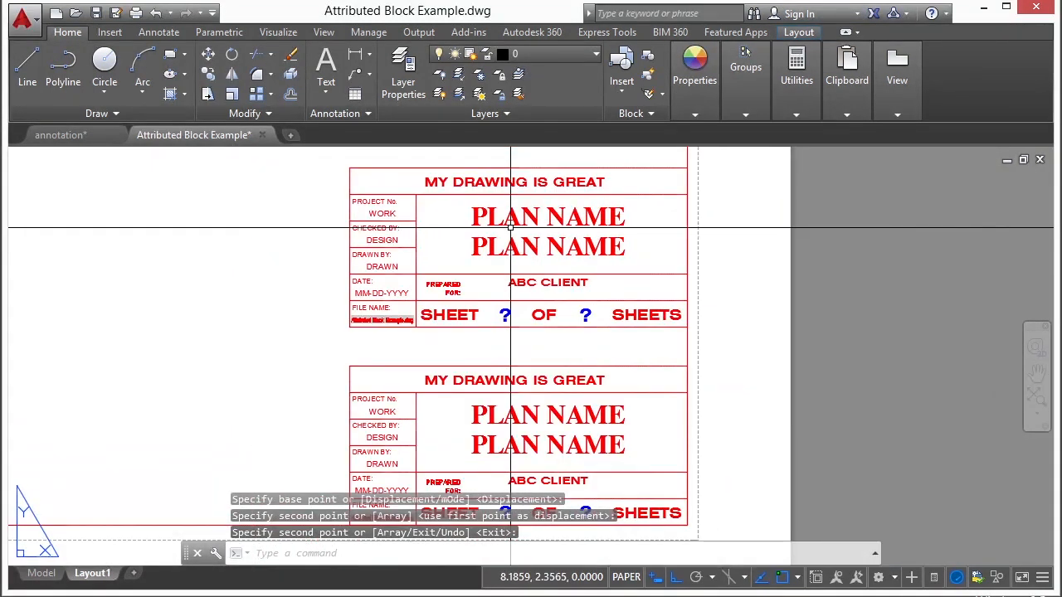
Step: Copy the upper title block horizontally to the left, leaving a small gap between the two
text(cp)
key(Return)
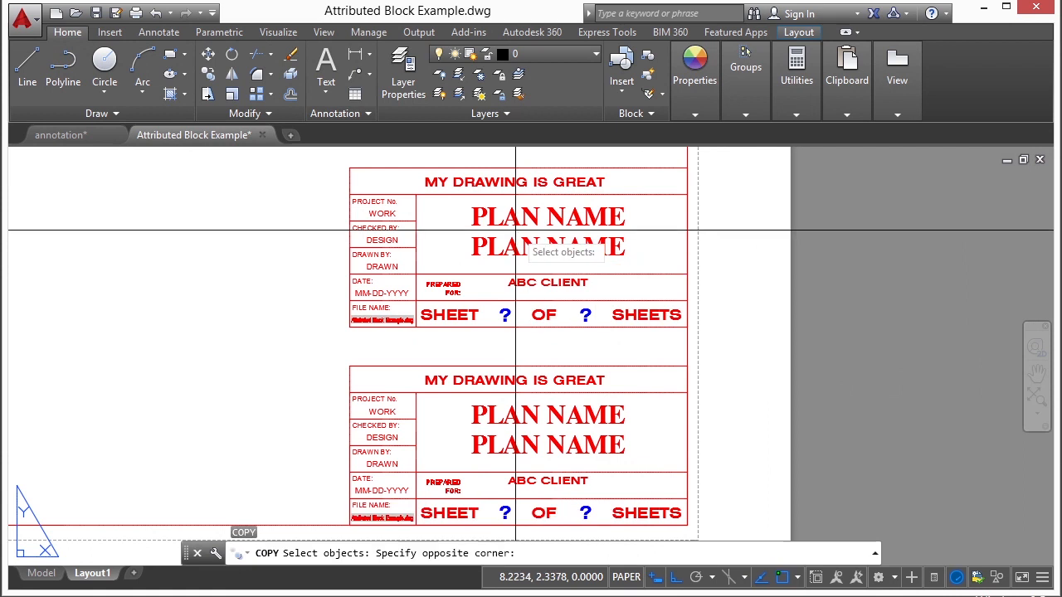
click(515, 230)
click(488, 265)
key(Return)
click(503, 259)
scroll(514, 261, down, 2)
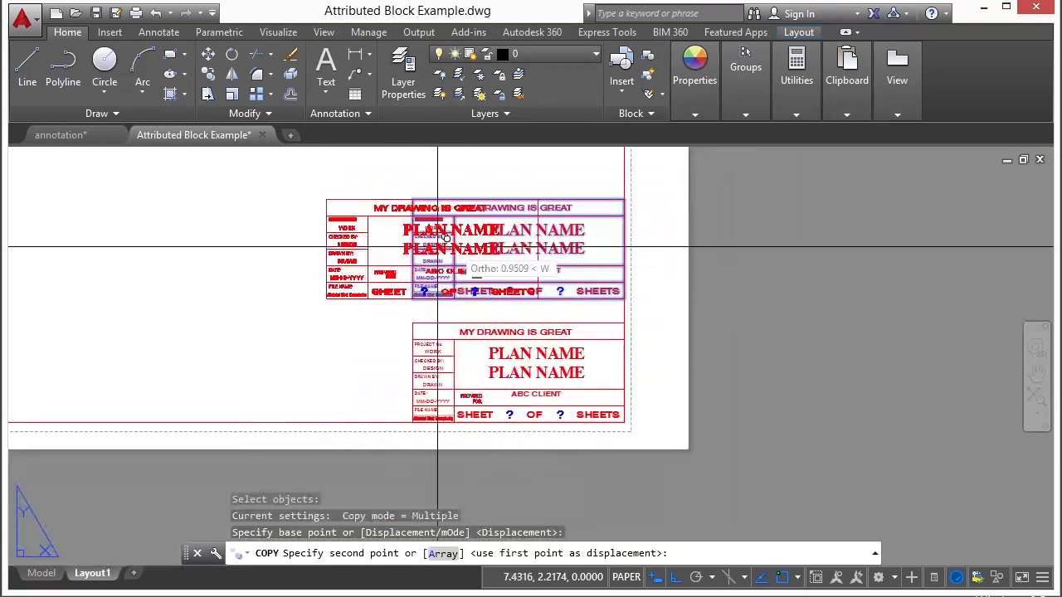
click(310, 259)
key(Return)
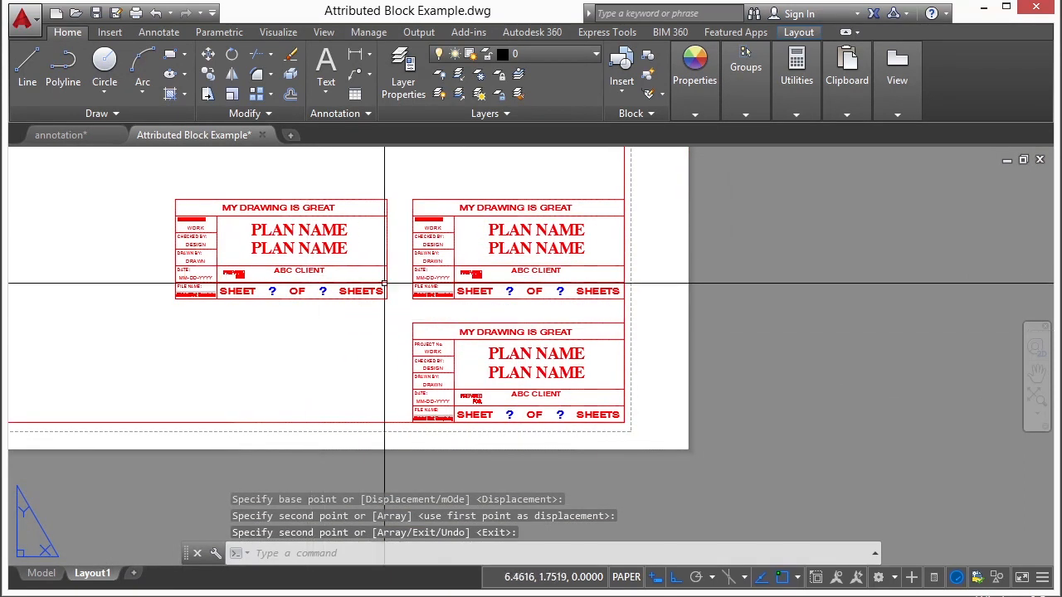
Step: Explode the lower, original title block with the regular Explode command
text(x)
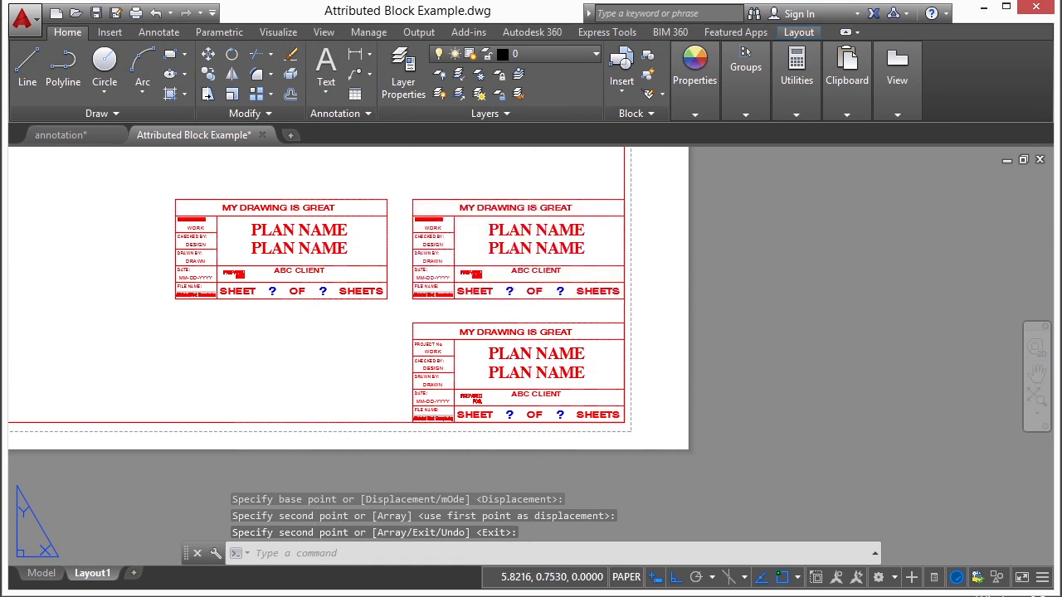
key(Return)
click(496, 357)
key(Return)
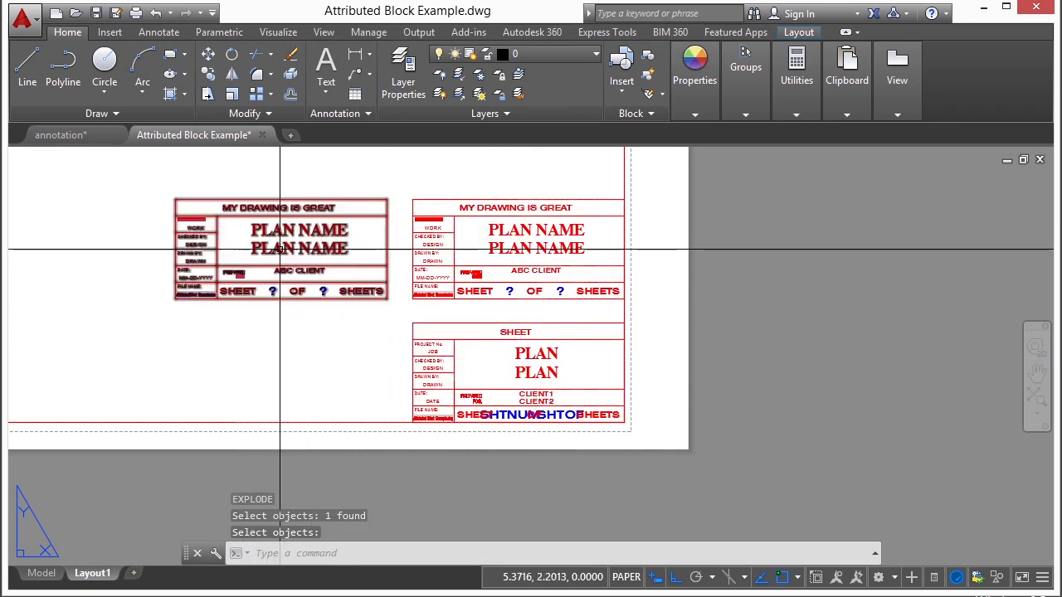
Step: Burst the left-hand title block copy so its attribute values become plain text
scroll(285, 258, up, 2)
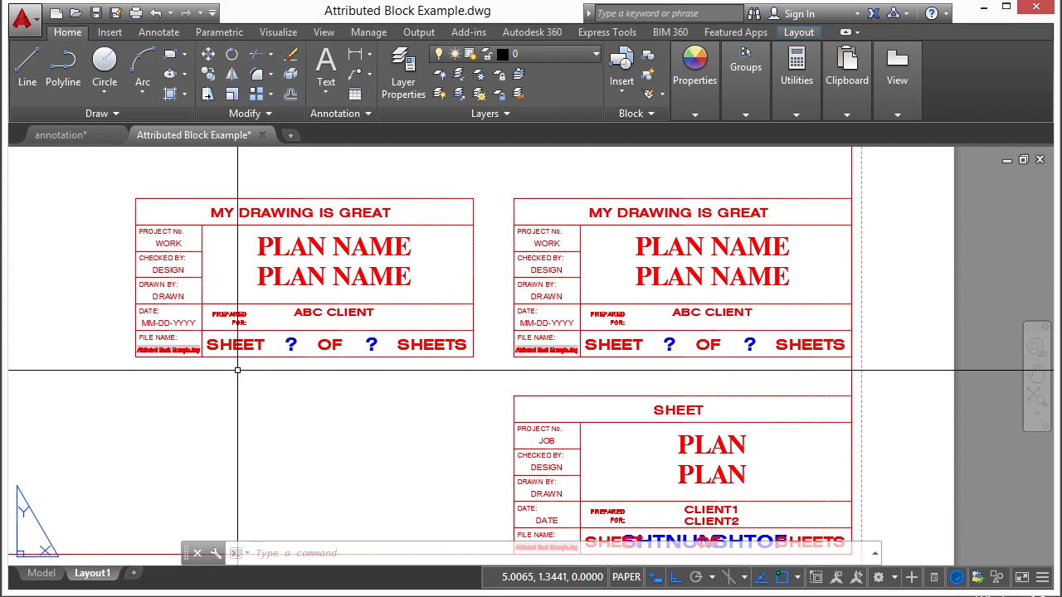
text(BURST)
key(Return)
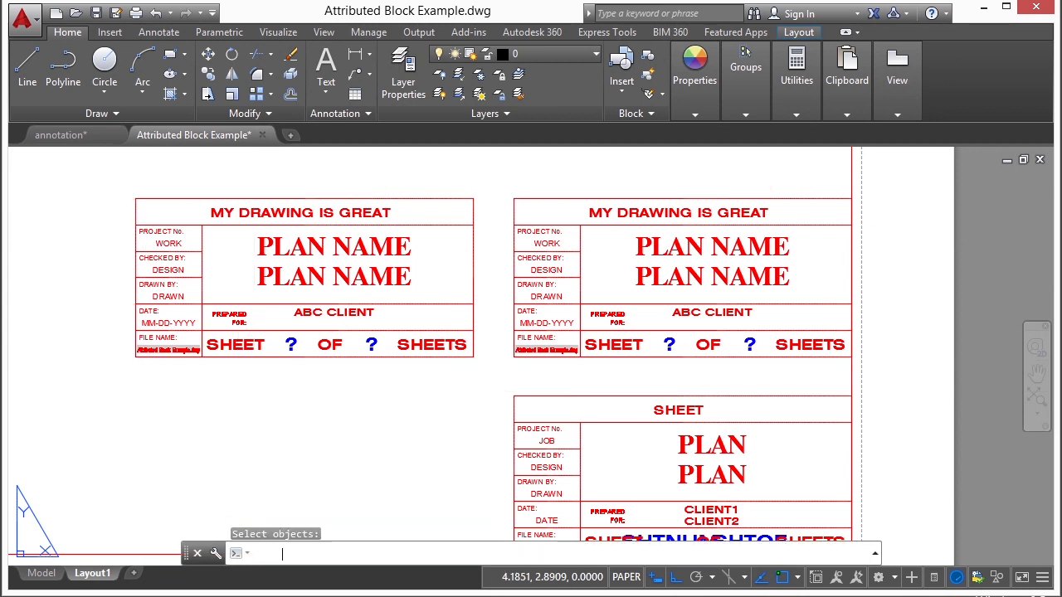
click(390, 283)
key(Return)
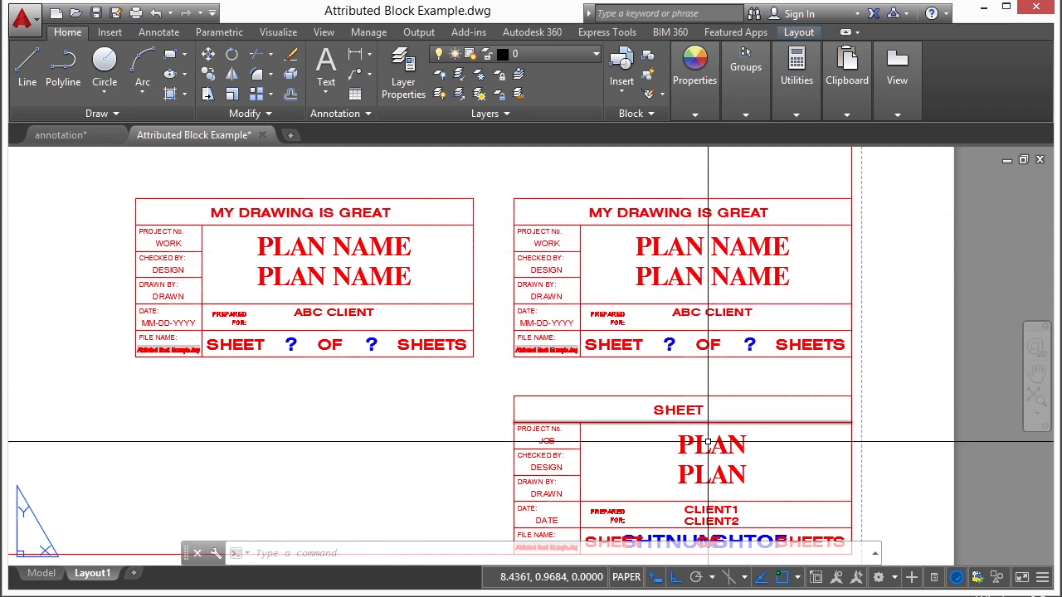
Step: Open the burst title block's sheet title text for editing to check its object type, and leave it without changes
double_click(298, 214)
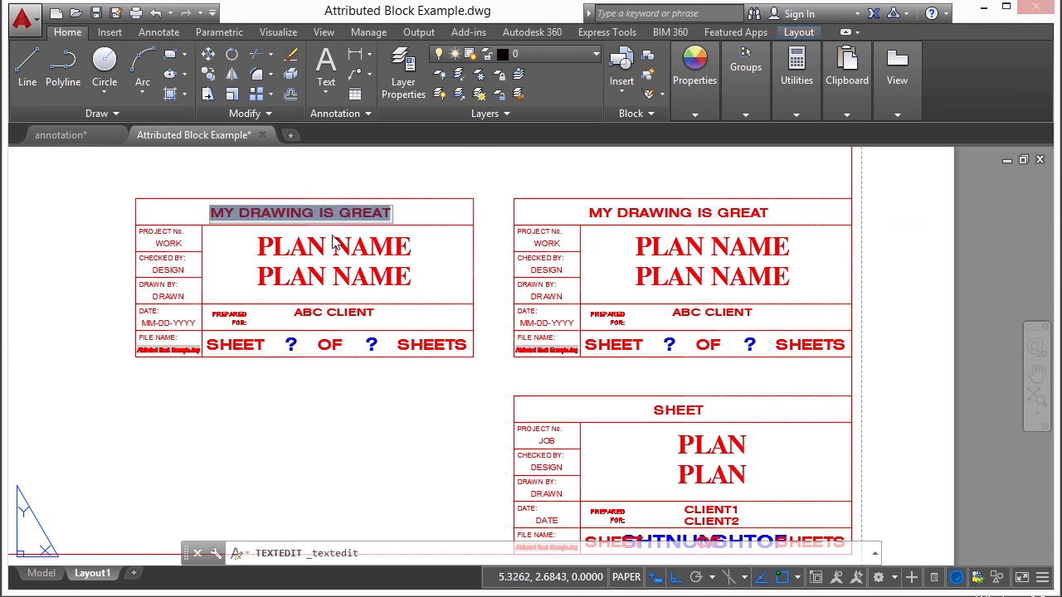
click(336, 247)
click(312, 242)
key(Escape)
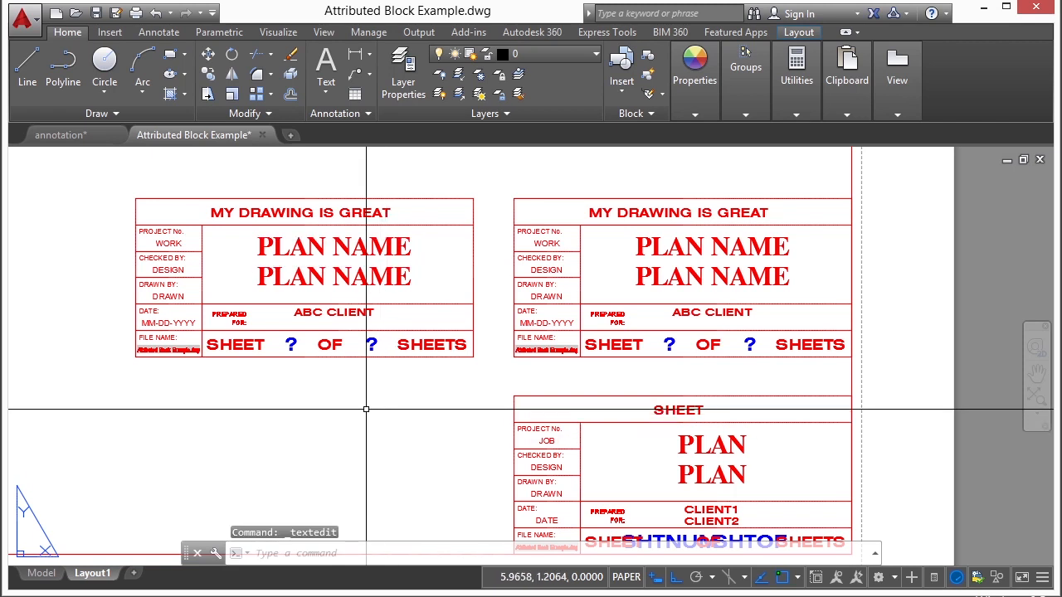